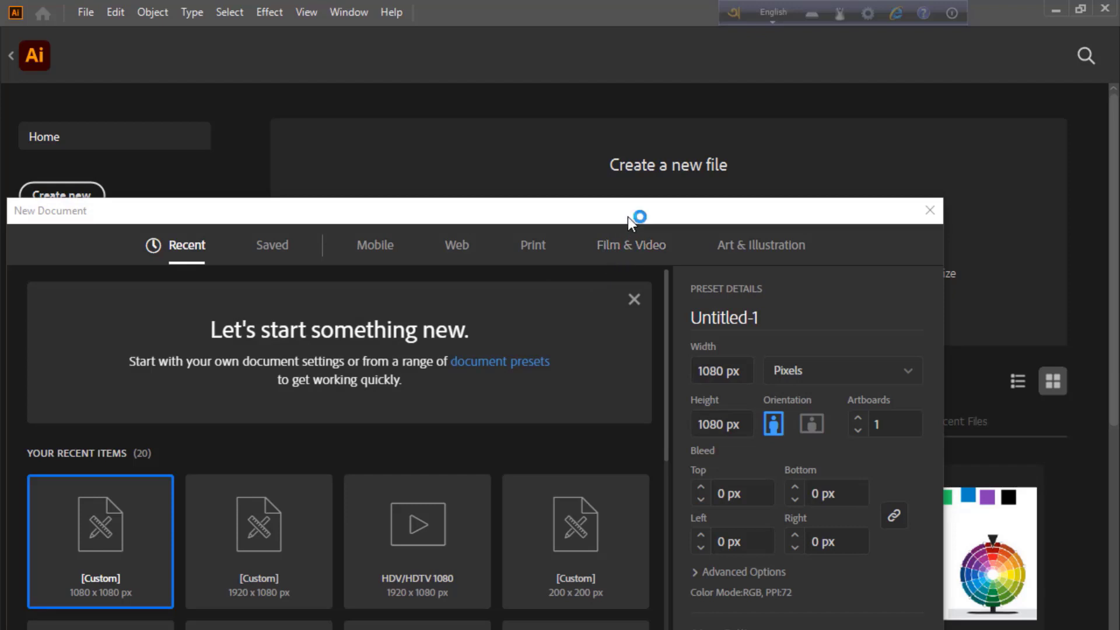
Step: Create a new landscape document 820 px wide by 312 px high
mouse_move(628, 215)
mouse_down()
mouse_move(365, 142)
mouse_move(300, 100)
mouse_up()
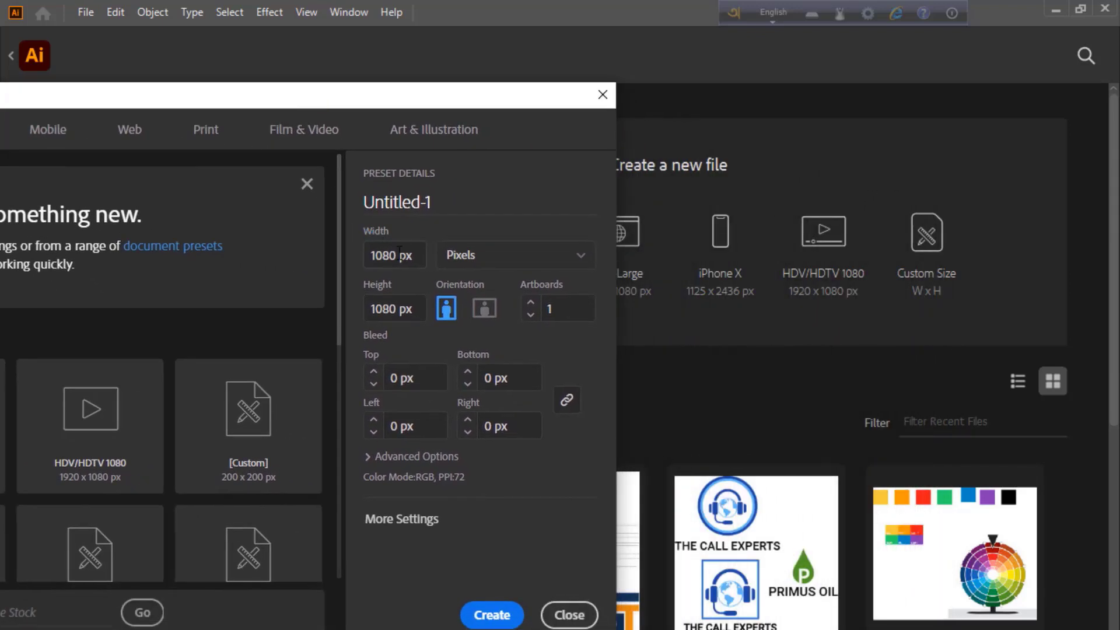
drag(421, 261, 364, 259)
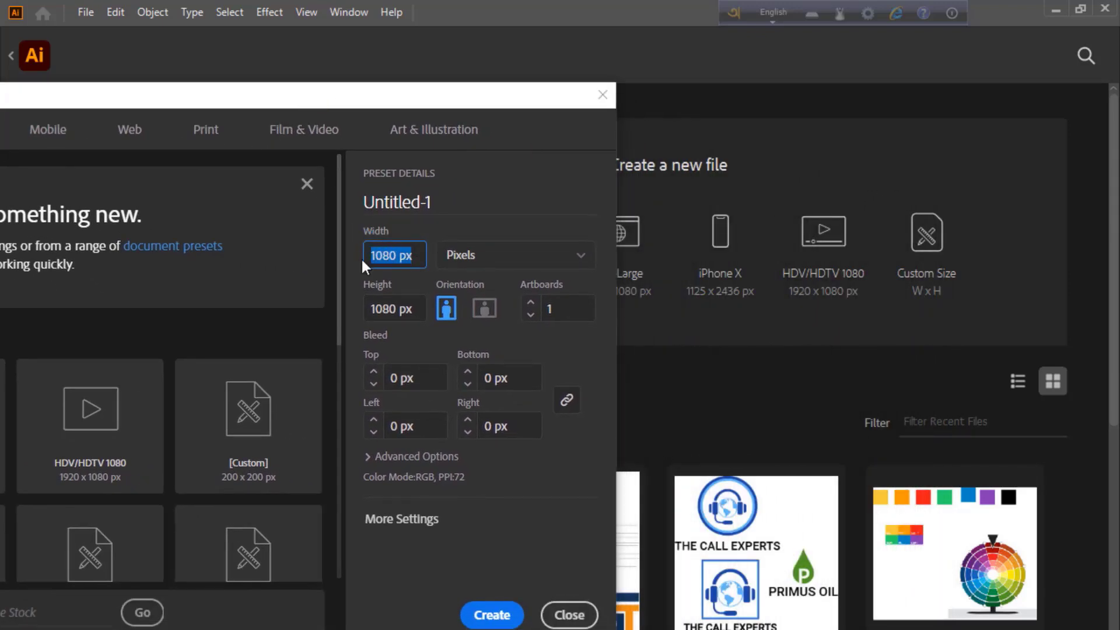
text(820)
drag(415, 309, 371, 309)
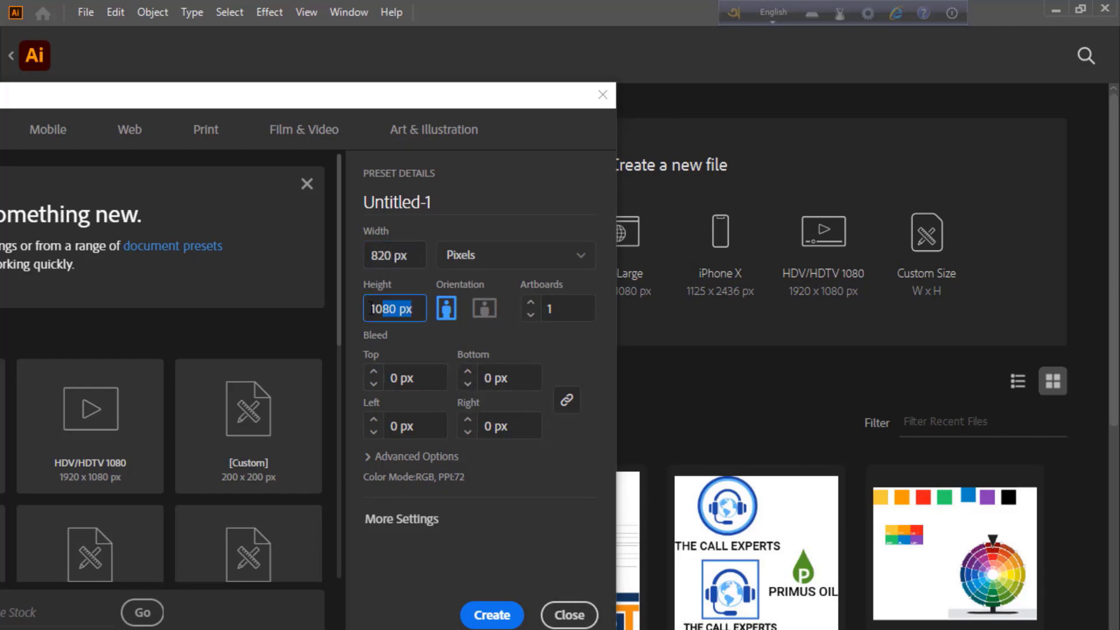
text(312)
click(502, 471)
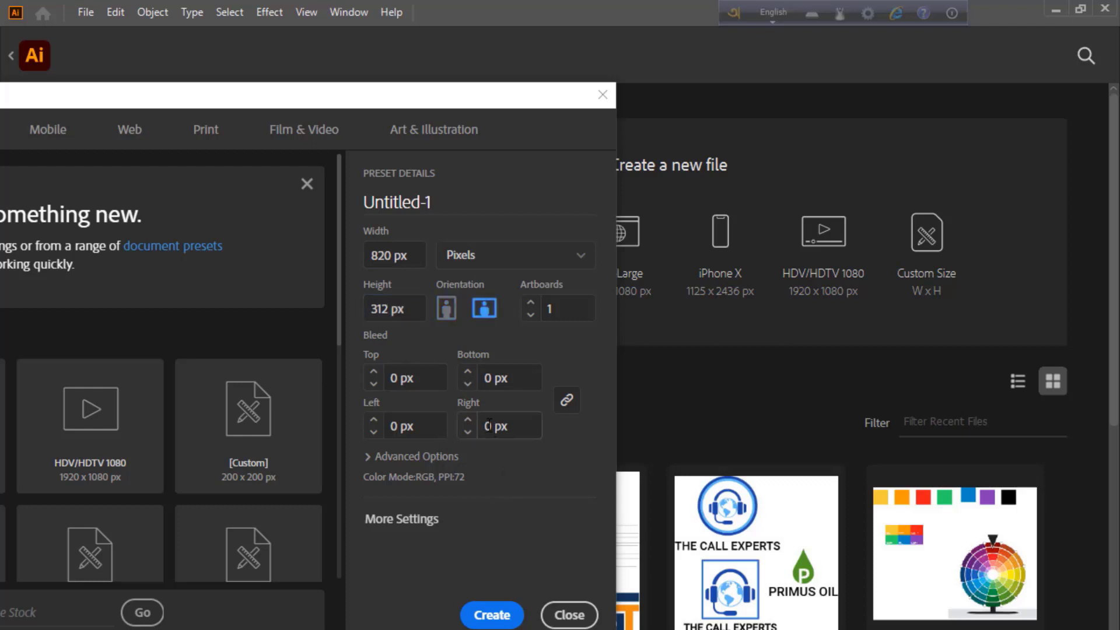
click(490, 613)
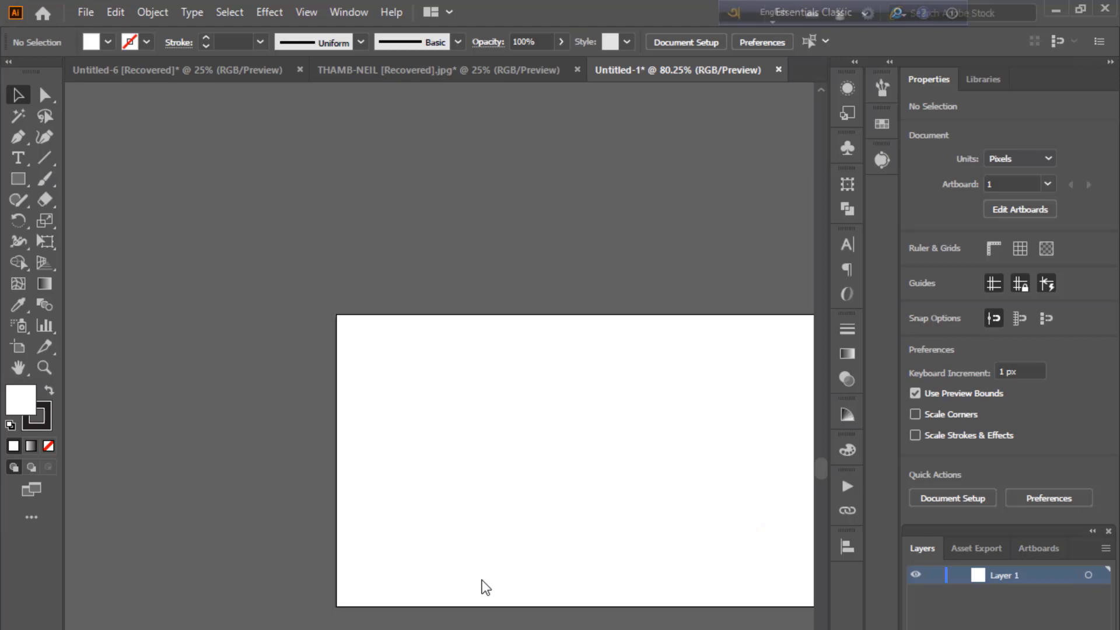
Step: Draw an 820 × 312 px rectangle centred on the artboard
click(18, 179)
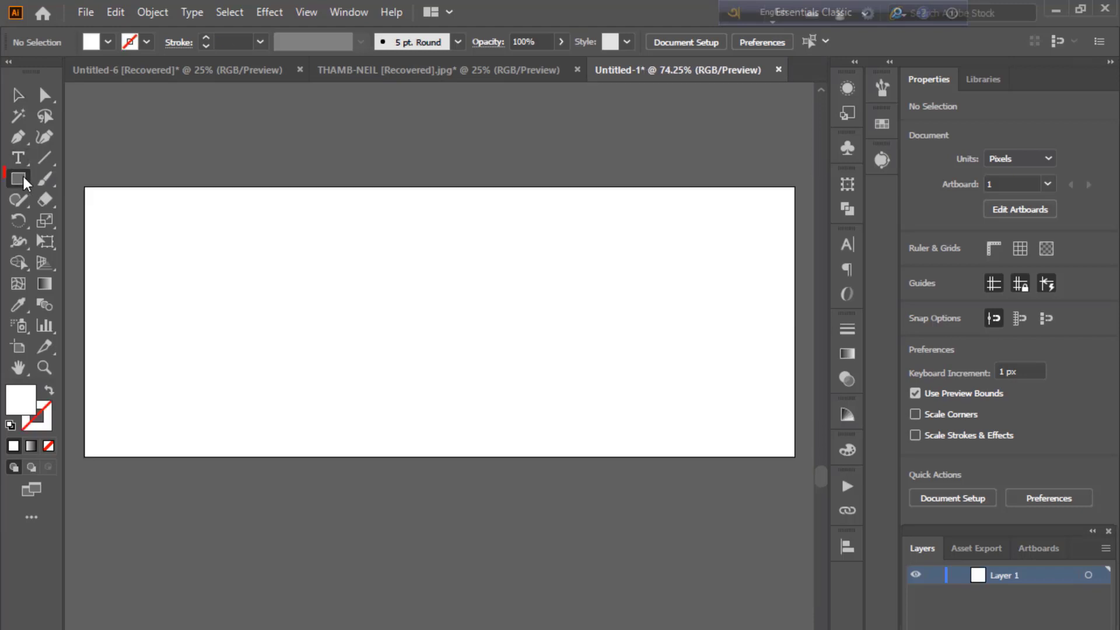
click(428, 302)
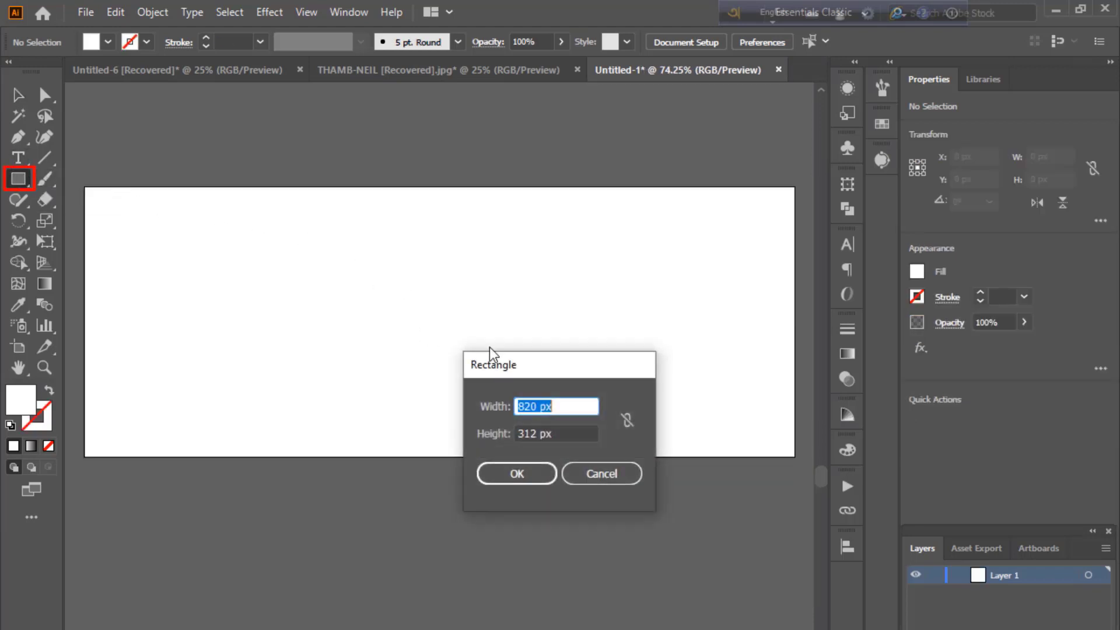
mouse_move(551, 366)
mouse_down()
mouse_move(475, 283)
mouse_move(450, 229)
mouse_up()
click(425, 327)
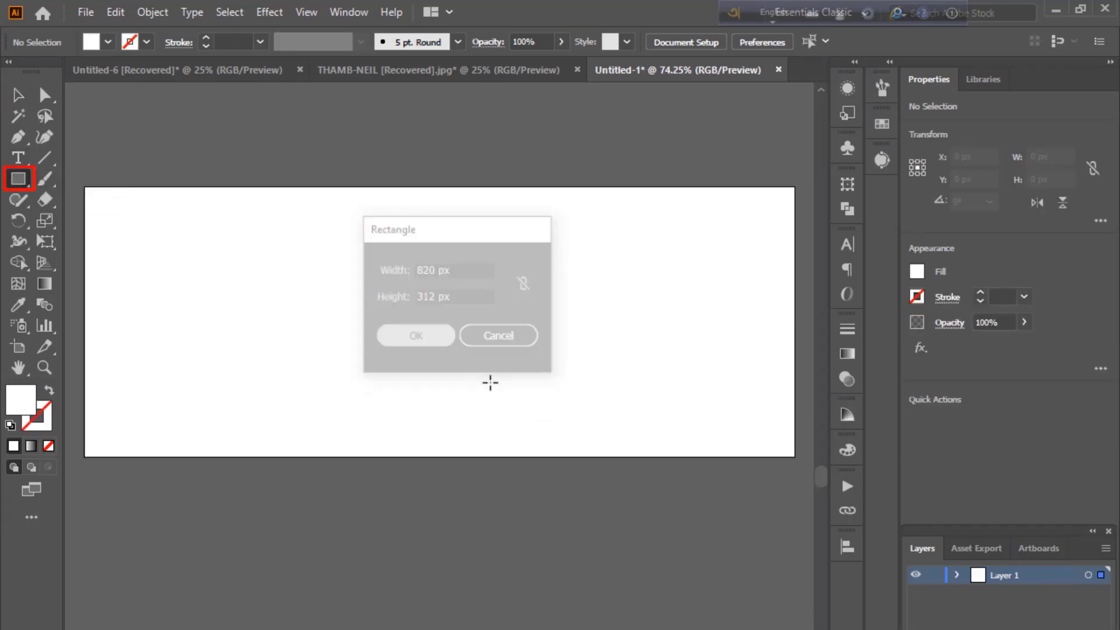
click(847, 547)
click(782, 584)
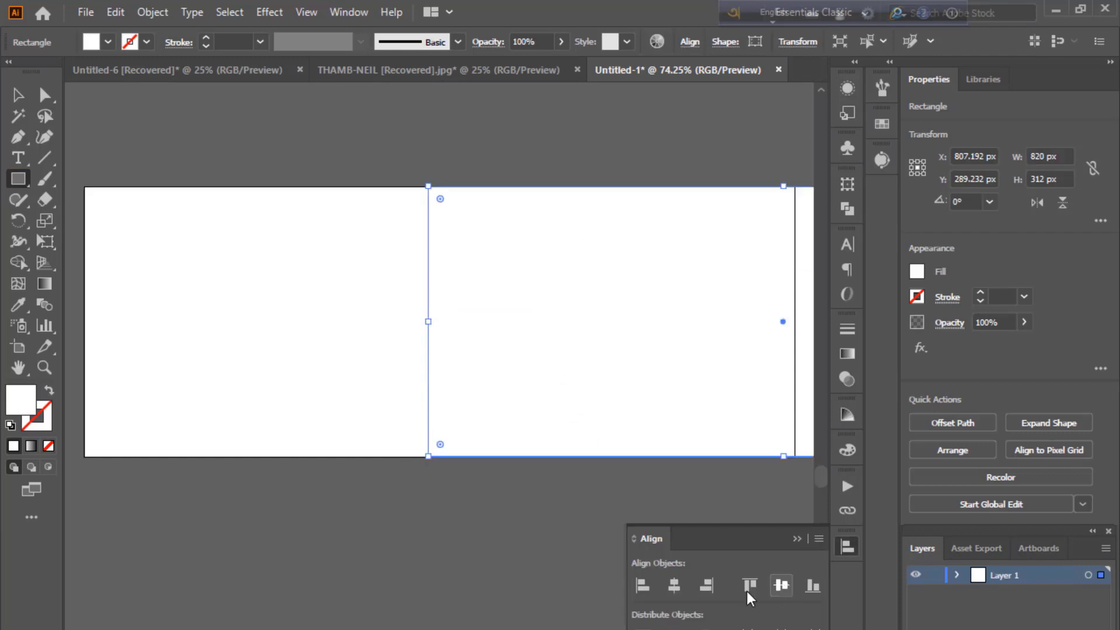
click(674, 586)
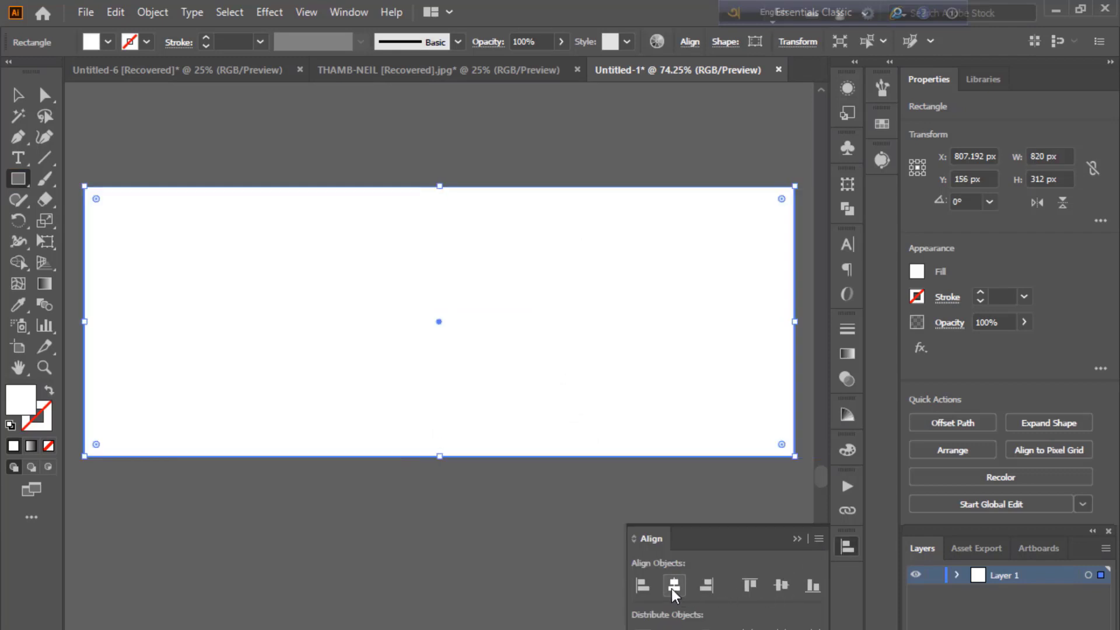
click(797, 538)
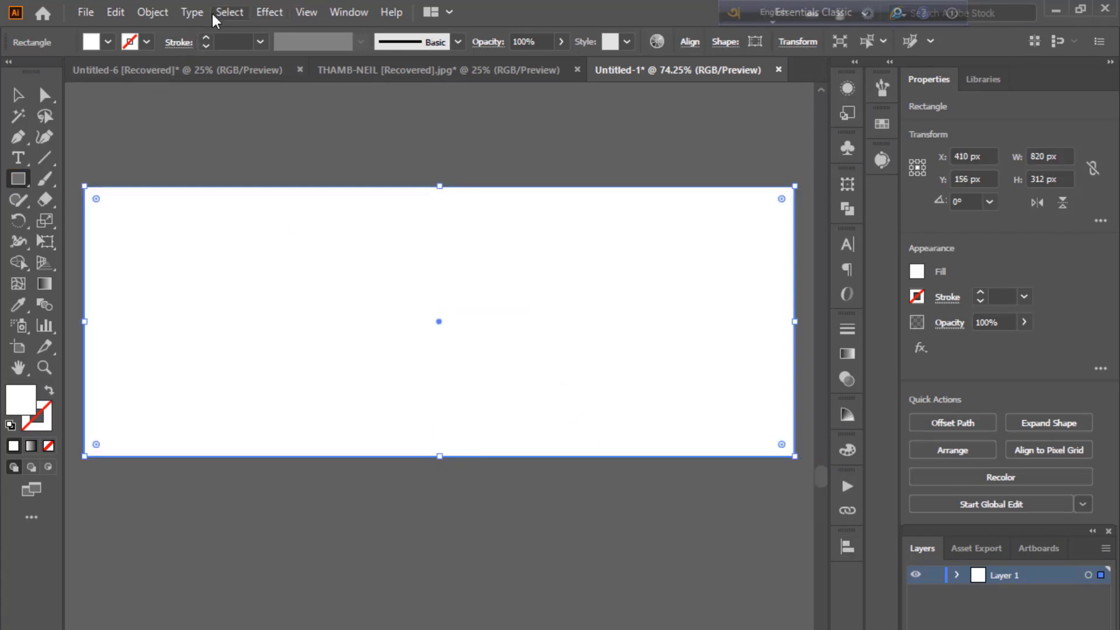
Step: Offset the rectangle's path by -30 px and turn the inset copy into guides
click(152, 13)
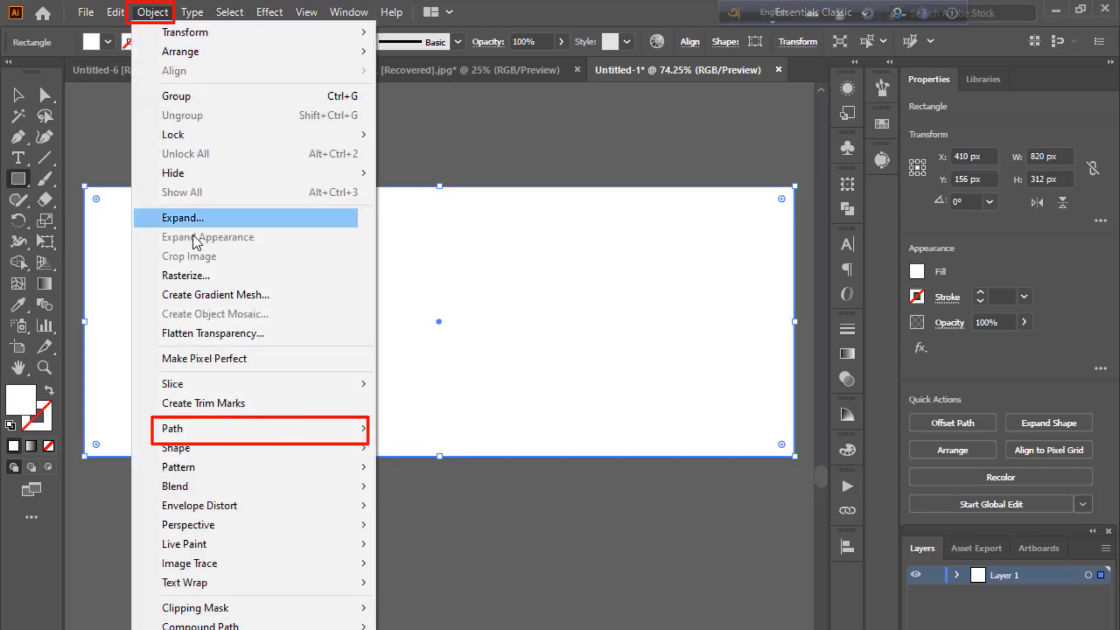
mouse_move(260, 428)
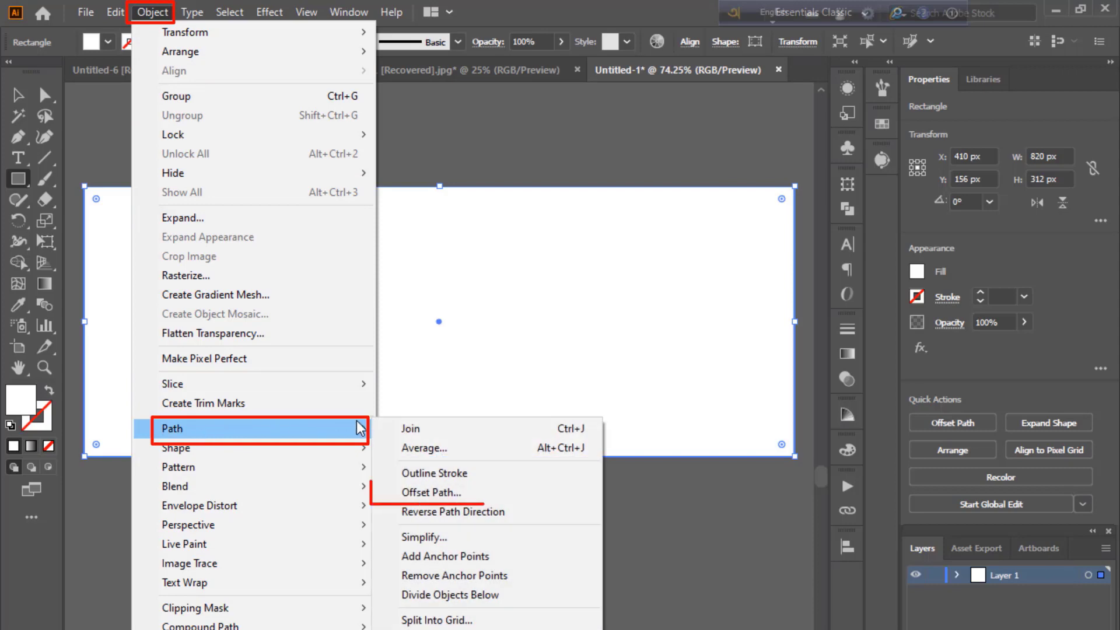
click(465, 489)
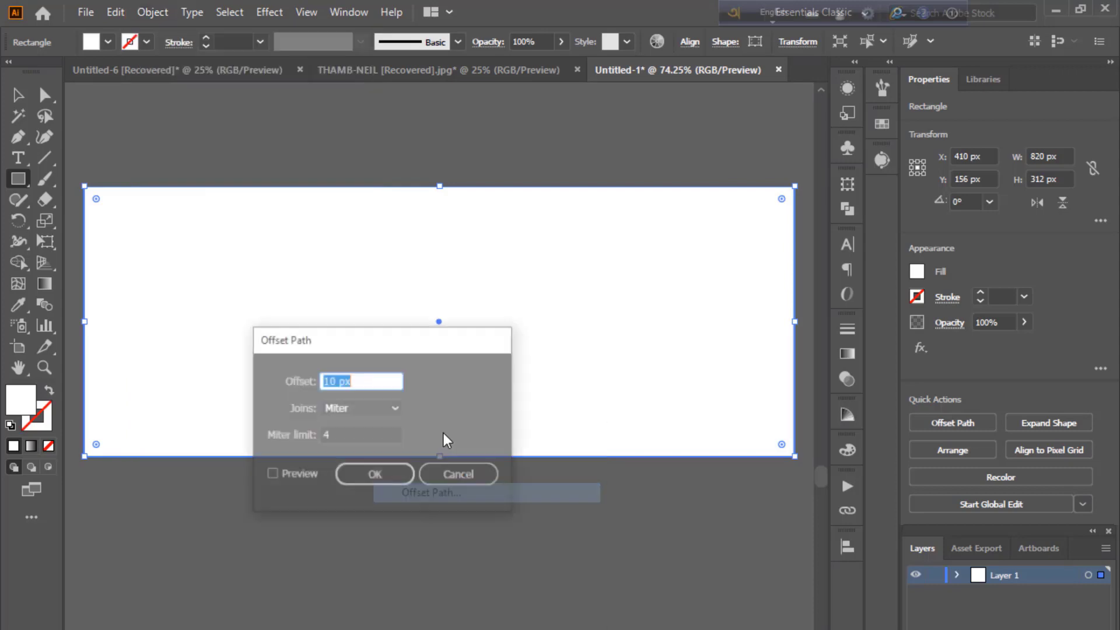
click(291, 472)
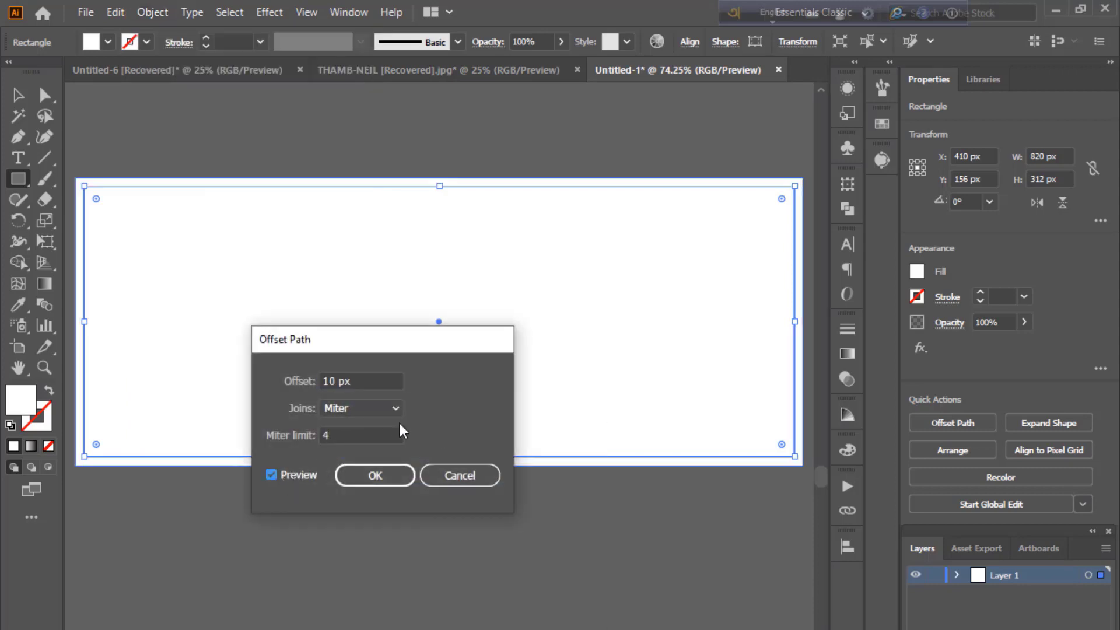
click(373, 384)
text(-30)
key(Tab)
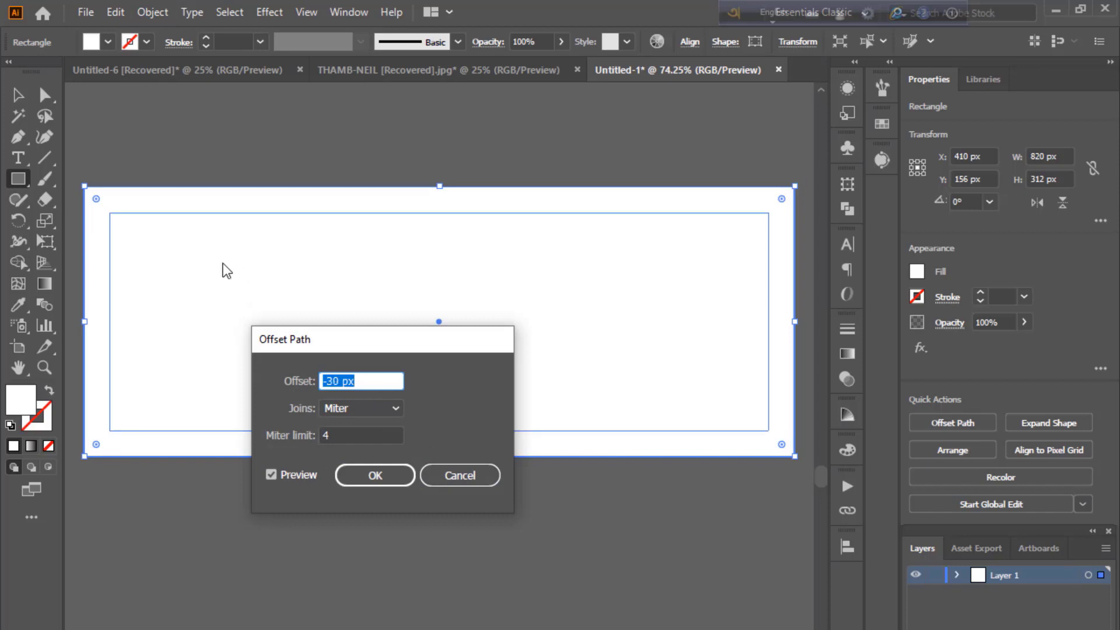
click(359, 474)
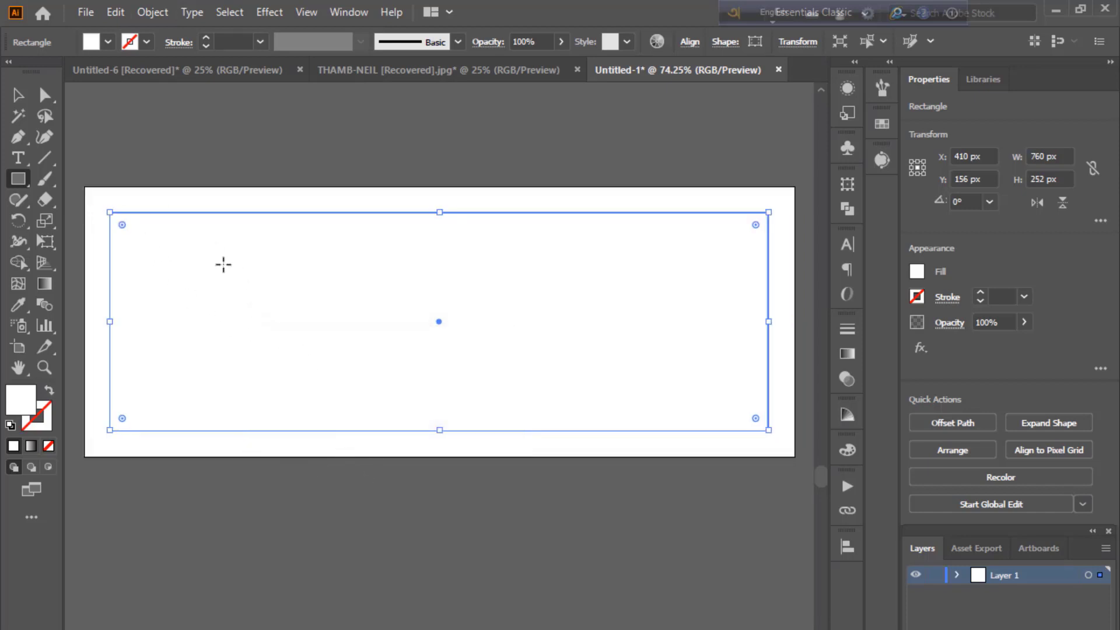
right_click(268, 274)
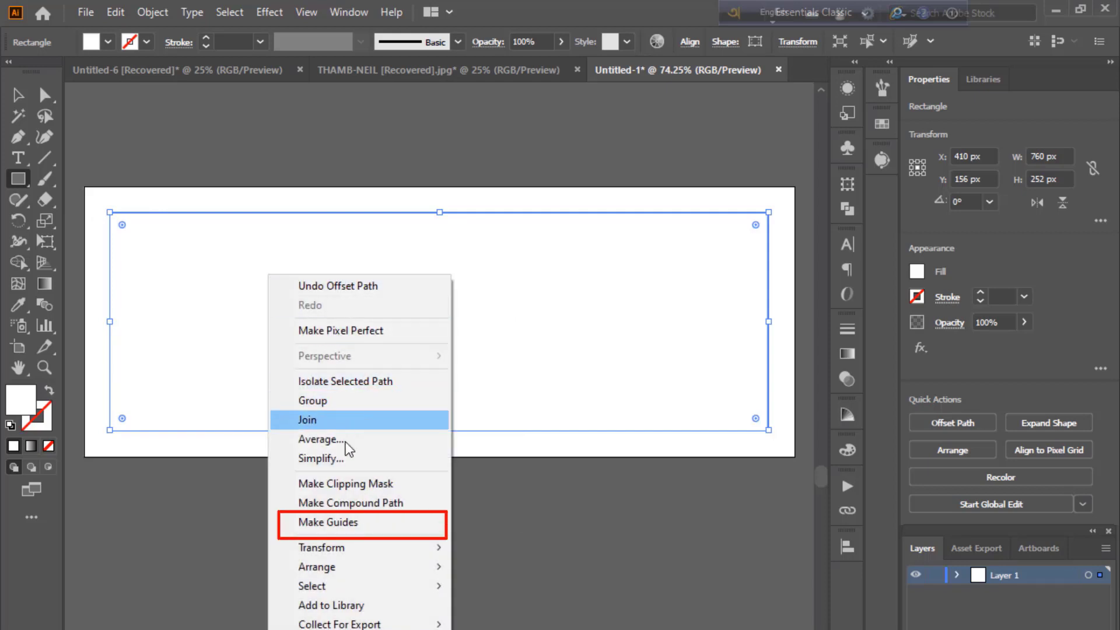
click(357, 523)
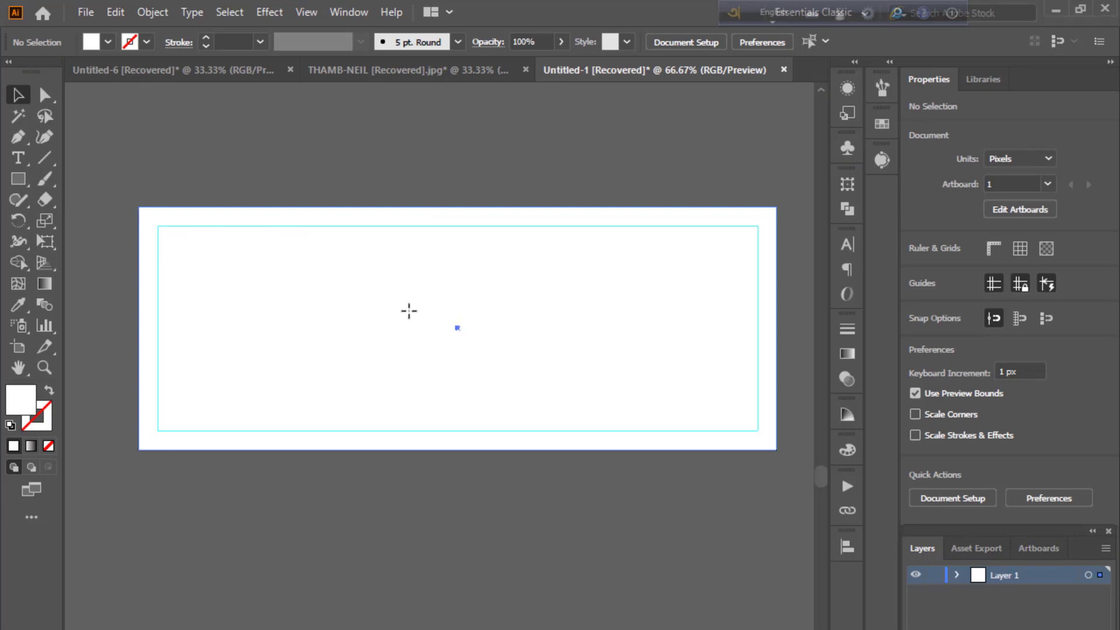
Step: Fill the background rectangle with a very dark teal
click(357, 311)
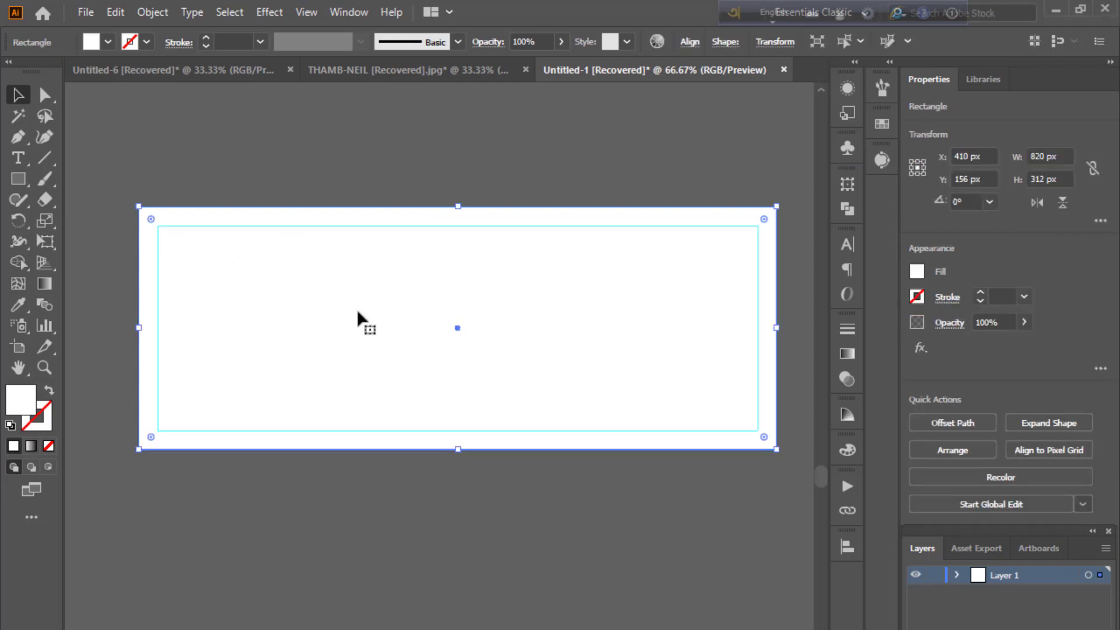
double_click(23, 402)
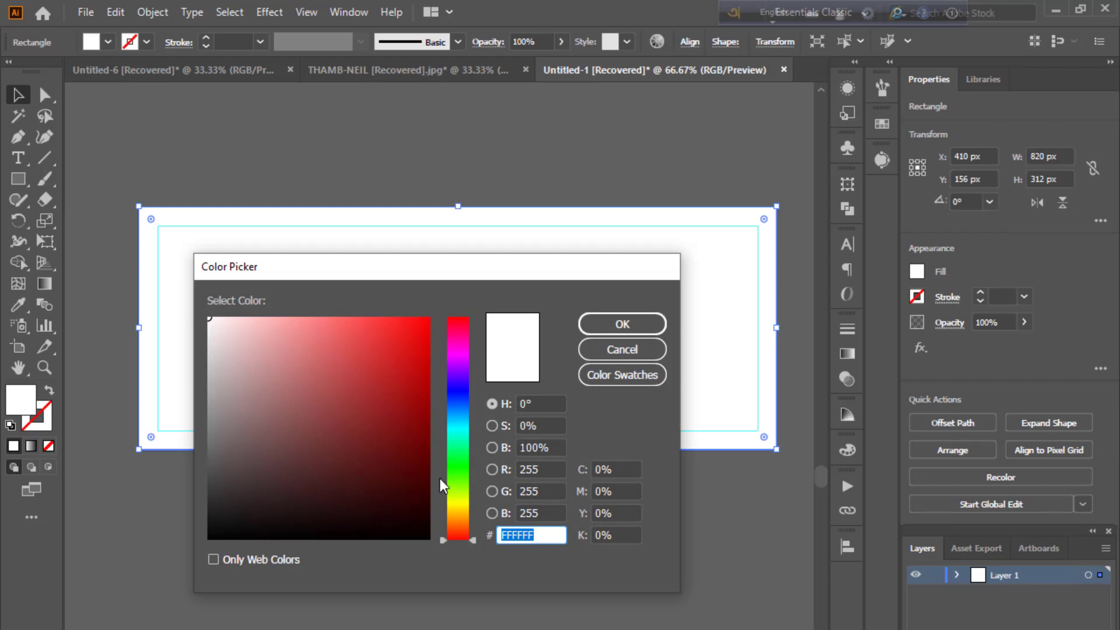
click(454, 418)
drag(394, 489, 376, 515)
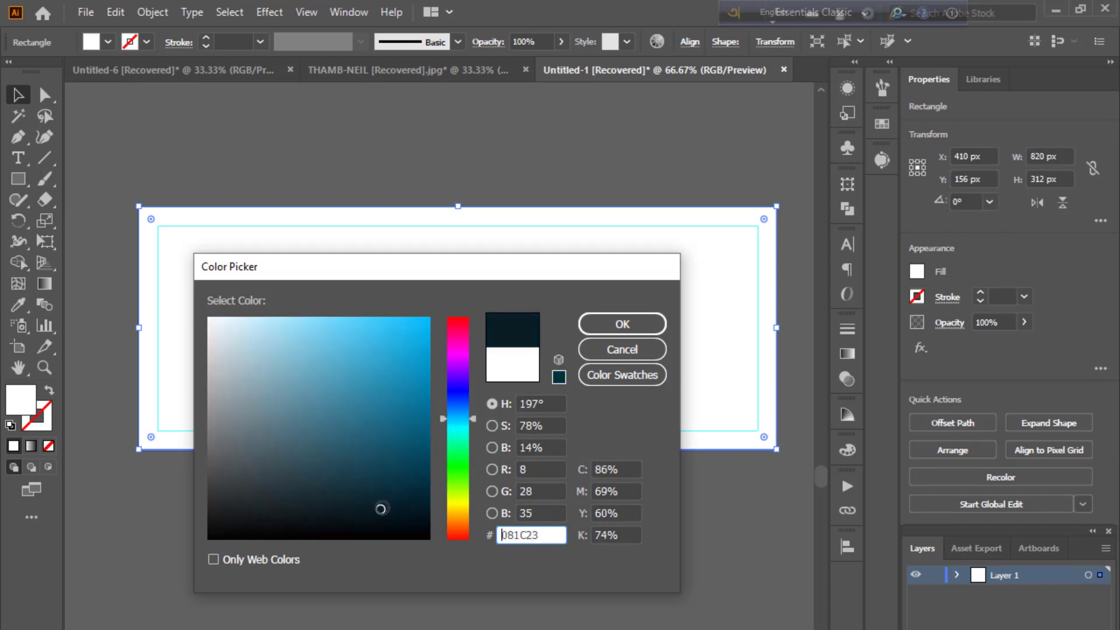
click(583, 325)
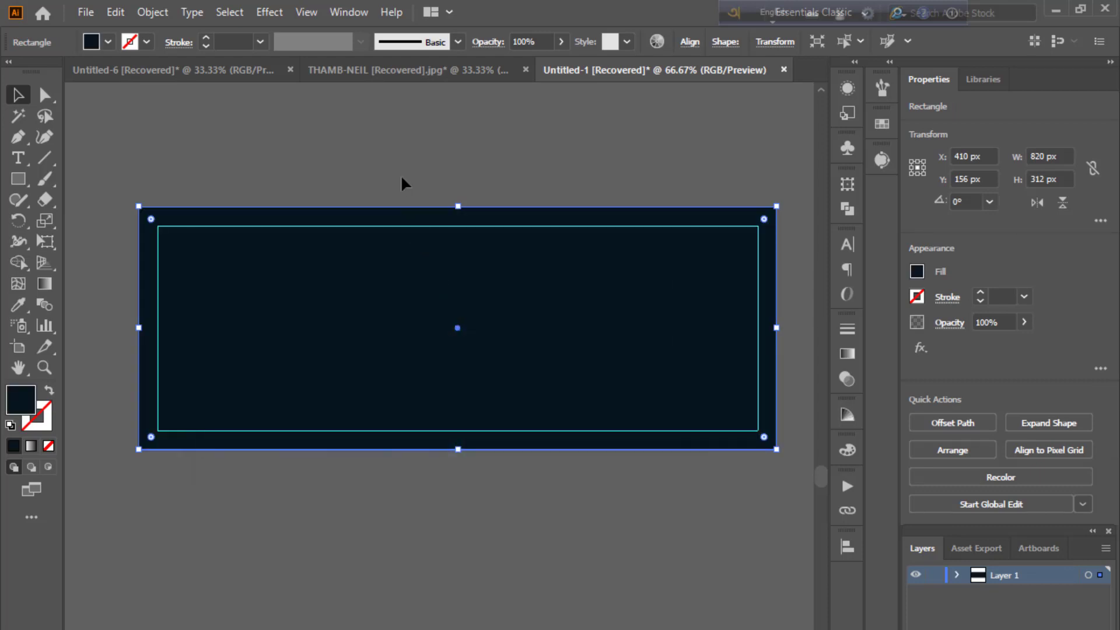
click(401, 174)
Step: Lighten the background teal slightly to #0A1E23
click(252, 352)
double_click(22, 397)
drag(363, 517, 368, 509)
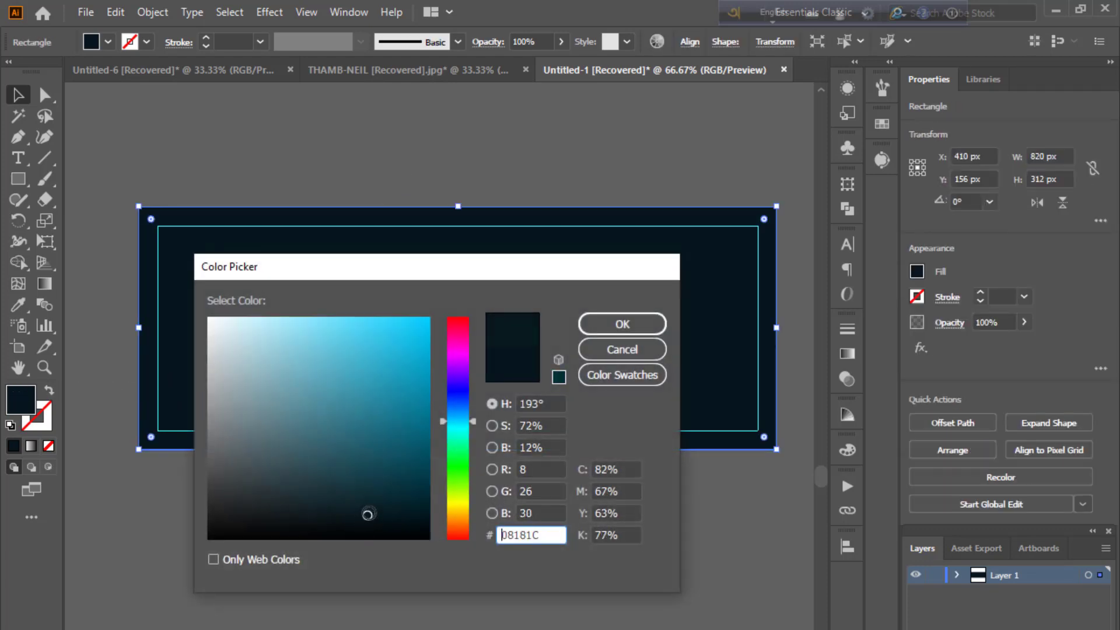
click(622, 325)
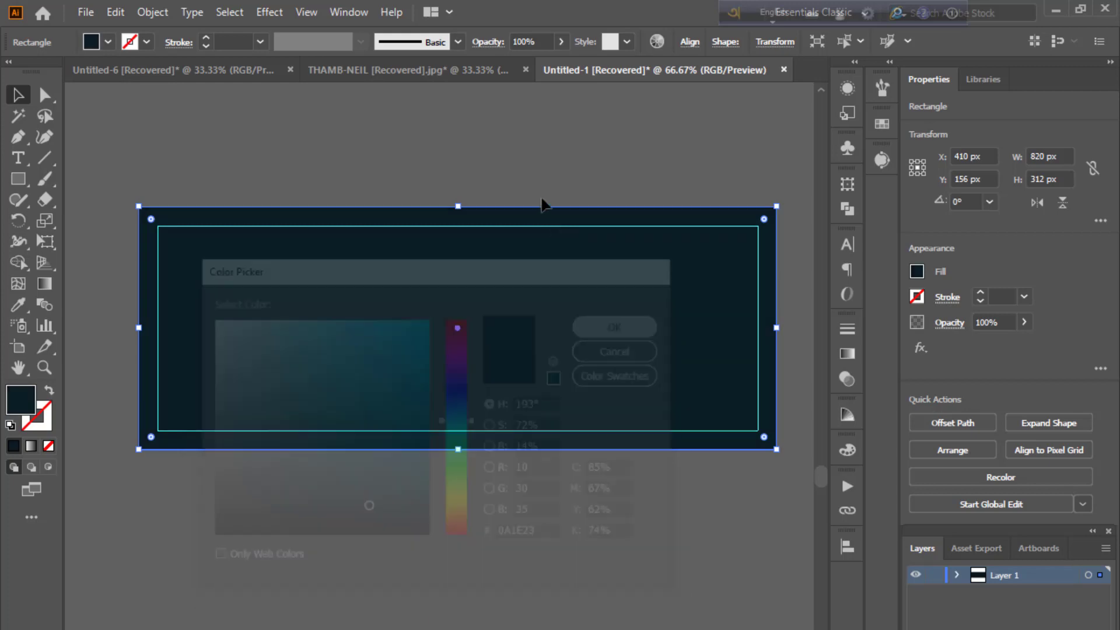
click(388, 592)
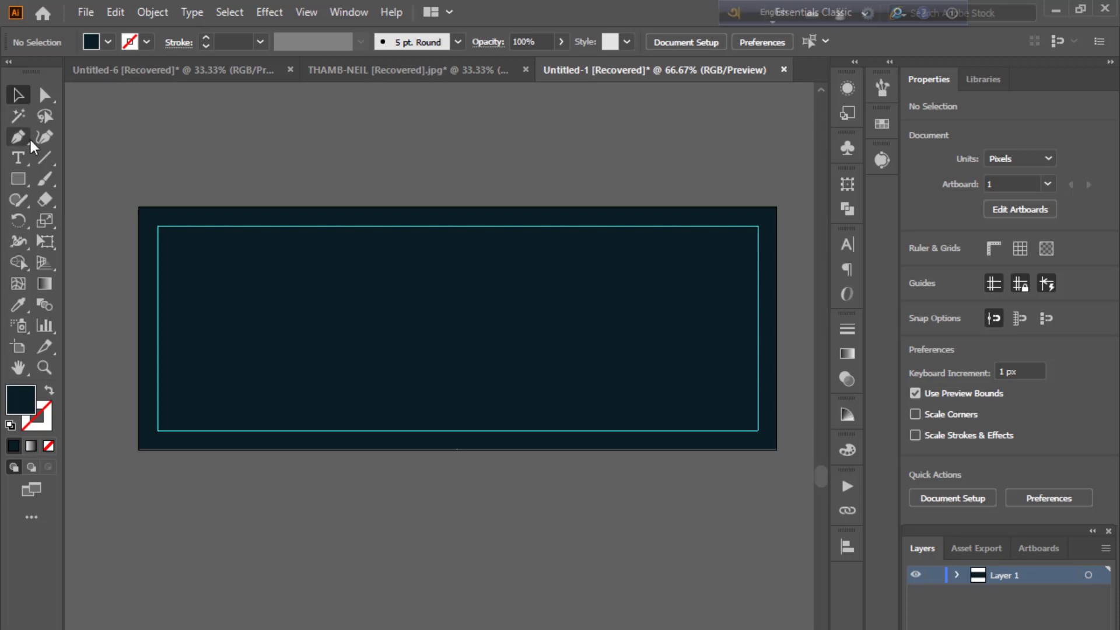
Step: Draw a hexagon, fill it mid-teal and move it to the banner's right side
click(18, 179)
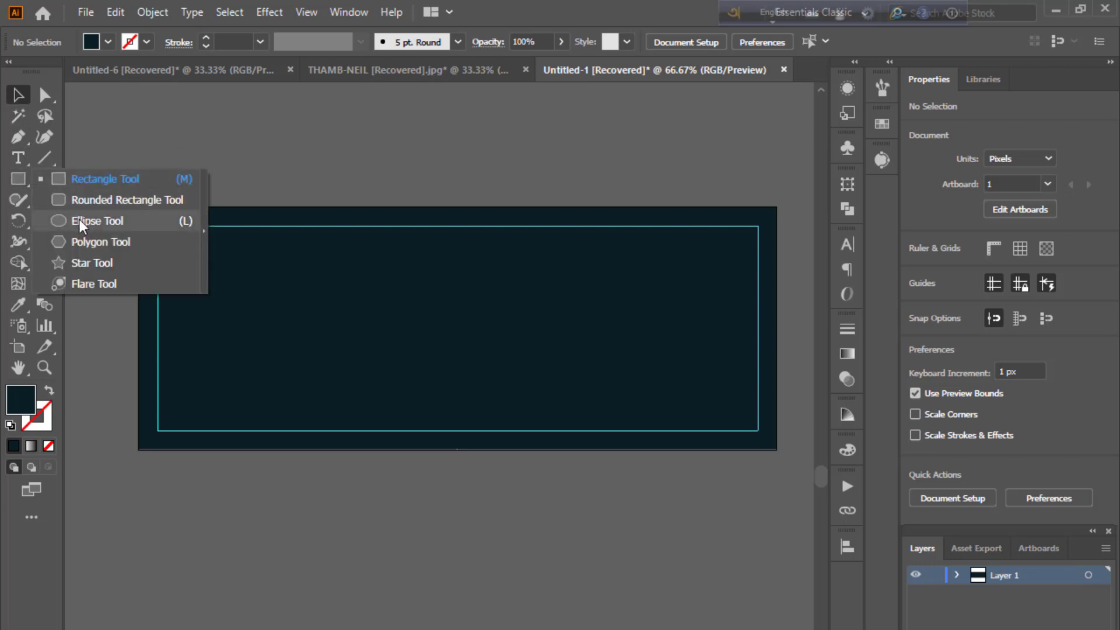
click(80, 241)
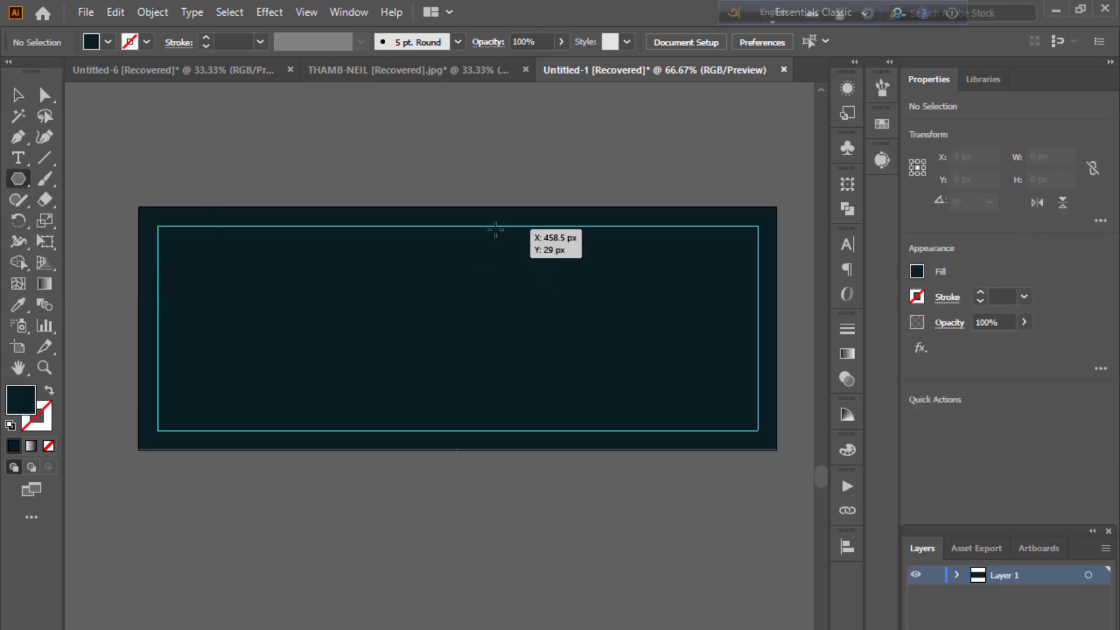
drag(495, 229, 555, 332)
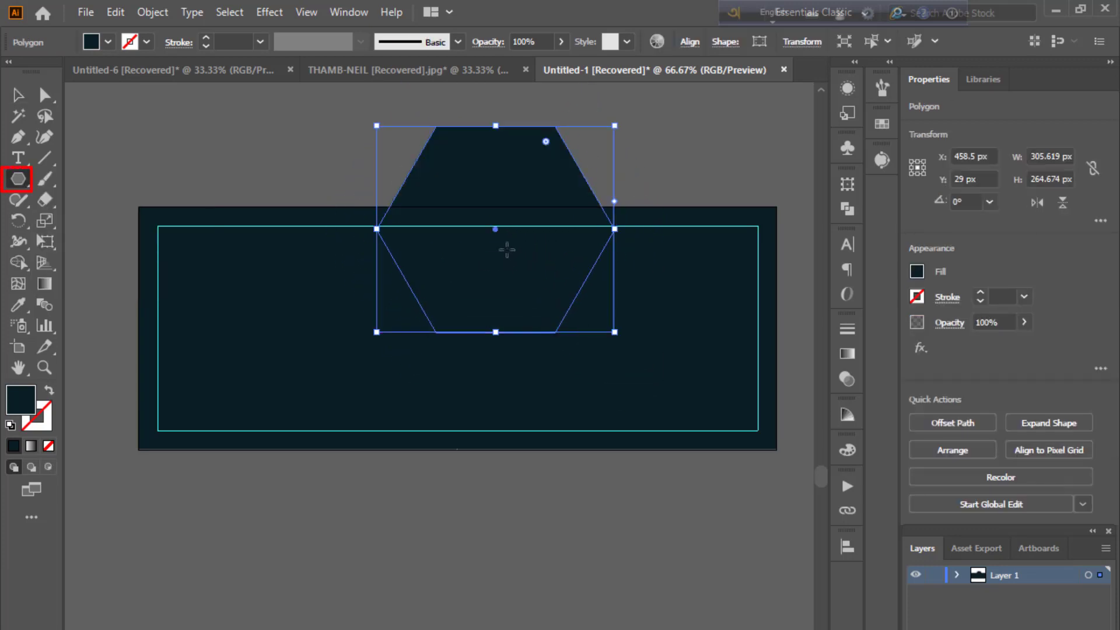
double_click(11, 410)
click(637, 316)
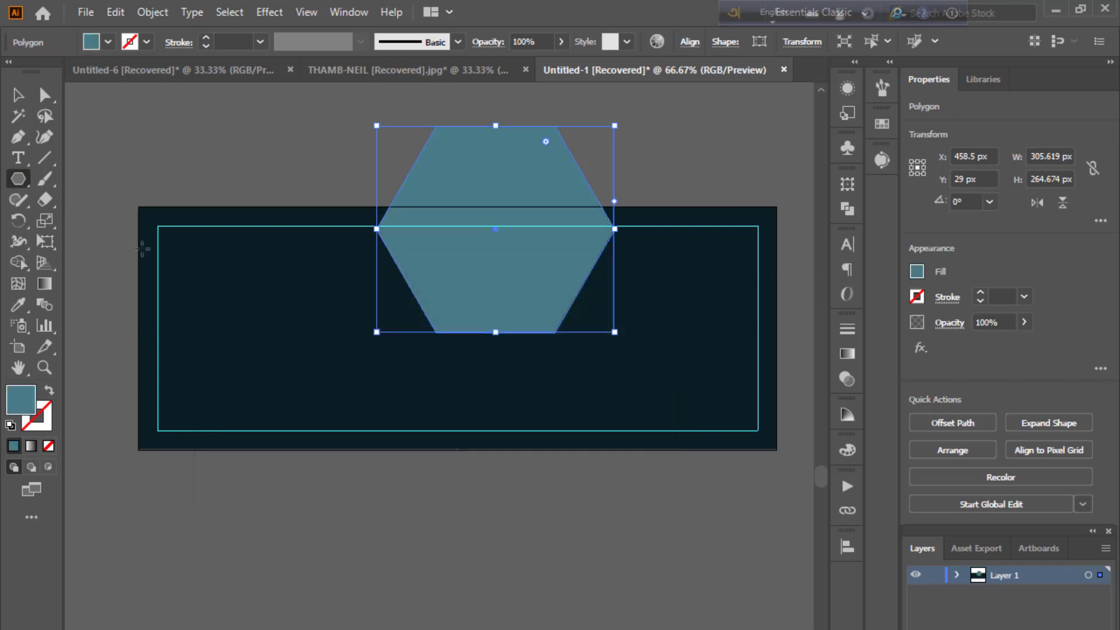
key(v)
drag(483, 190, 625, 302)
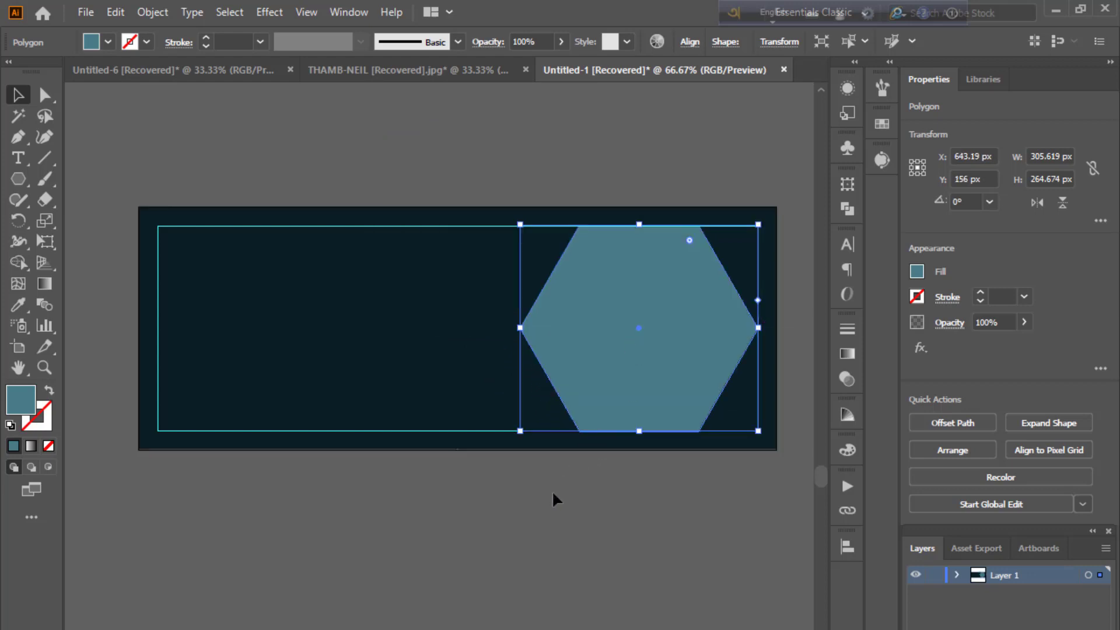
Step: Scale the teal hexagon about its centre to roughly 275 × 238 px
click(552, 490)
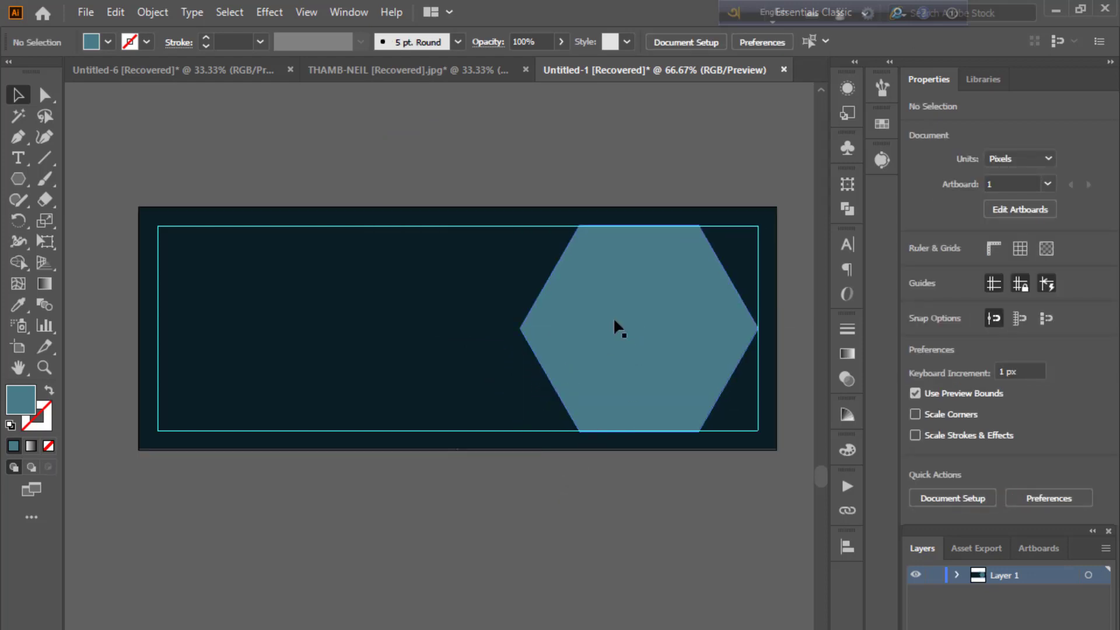
click(642, 365)
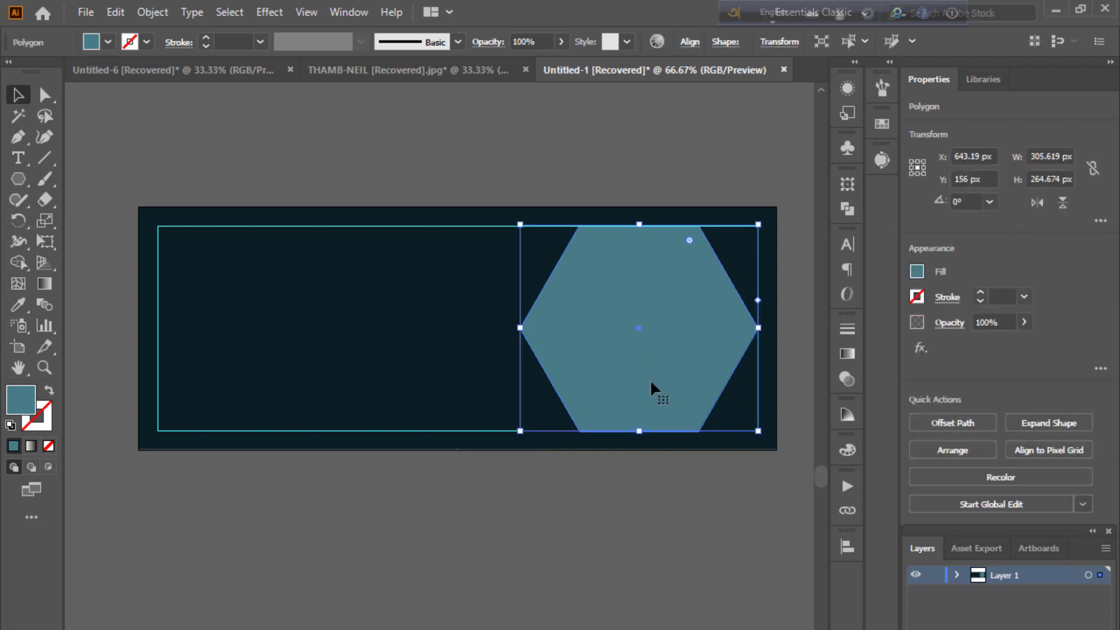
key(a)
key(v)
drag(640, 227, 645, 242)
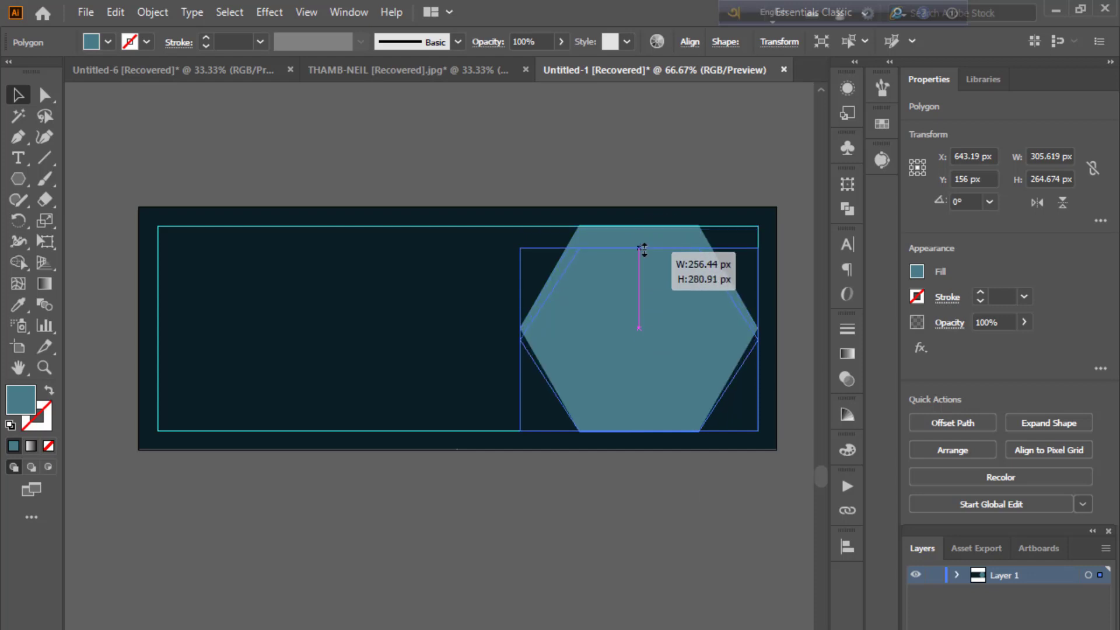
key(alt)
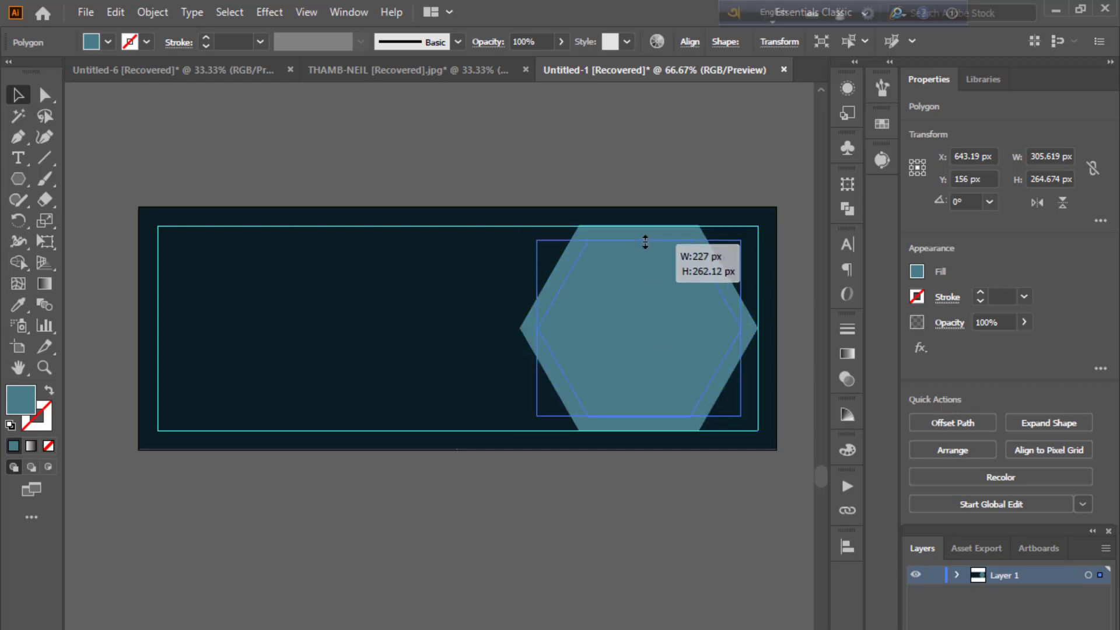
drag(645, 241, 648, 238)
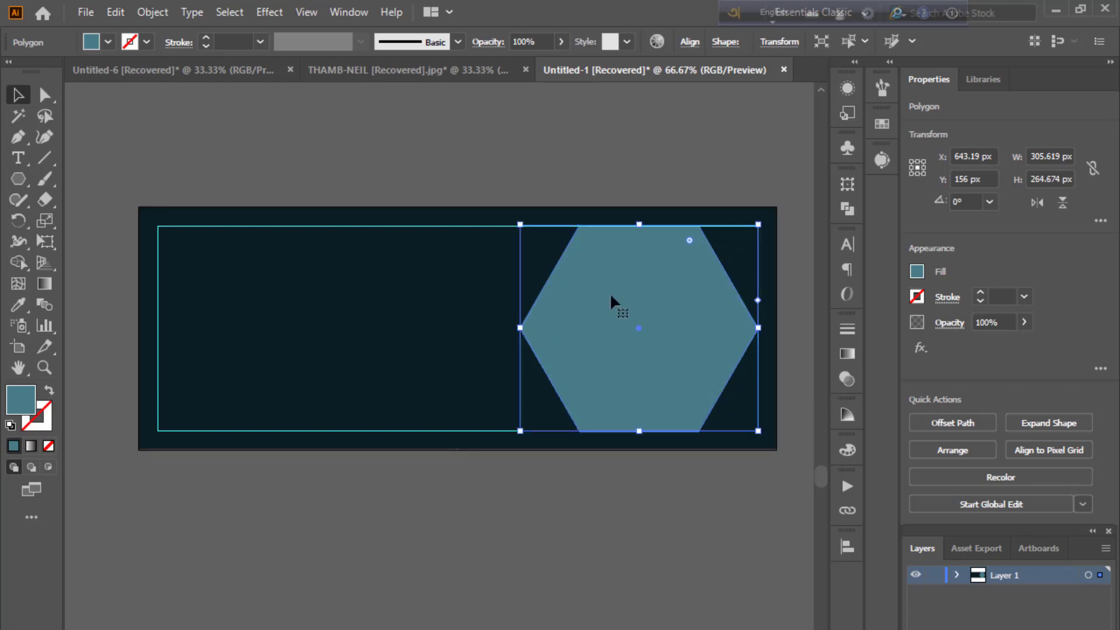
drag(643, 227, 646, 237)
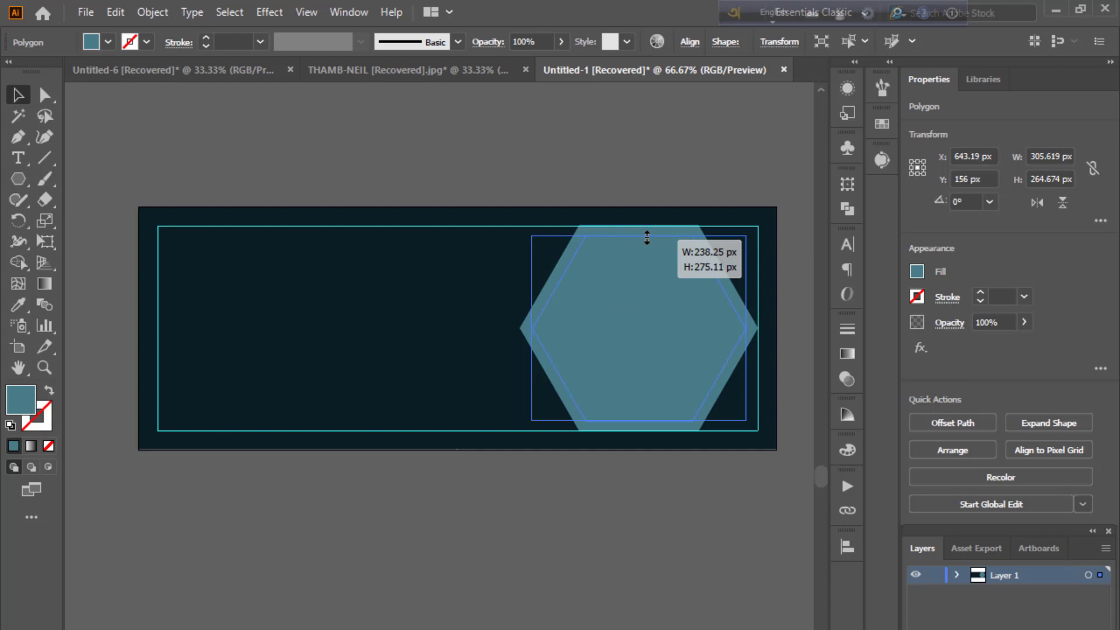
drag(647, 238, 646, 236)
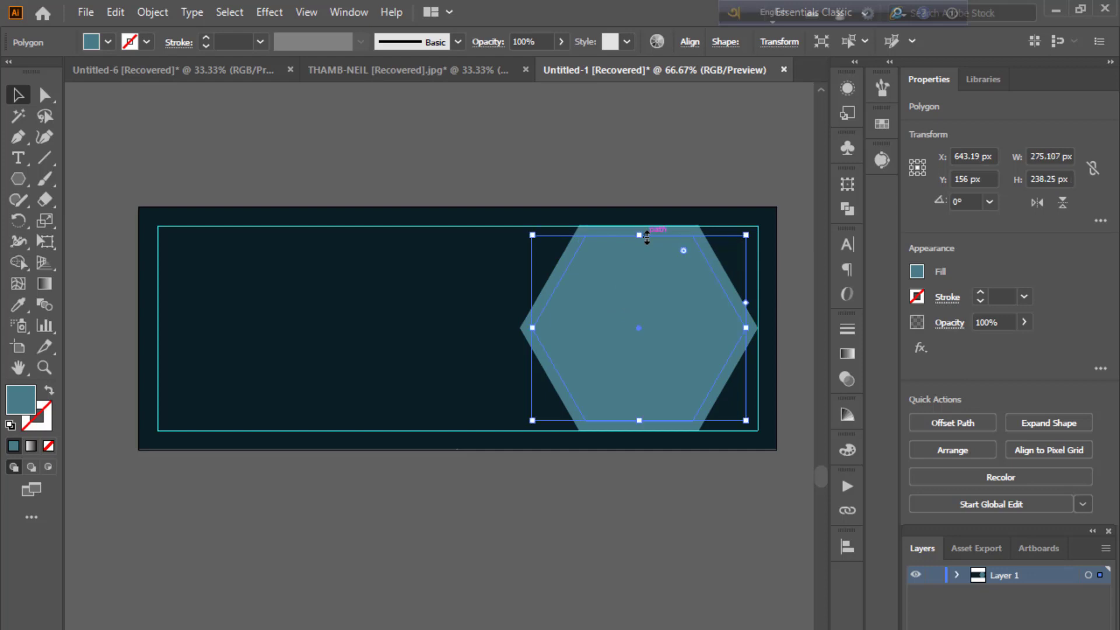
Step: Fill the inner hexagon with grey using the Eyedropper
click(19, 304)
click(325, 505)
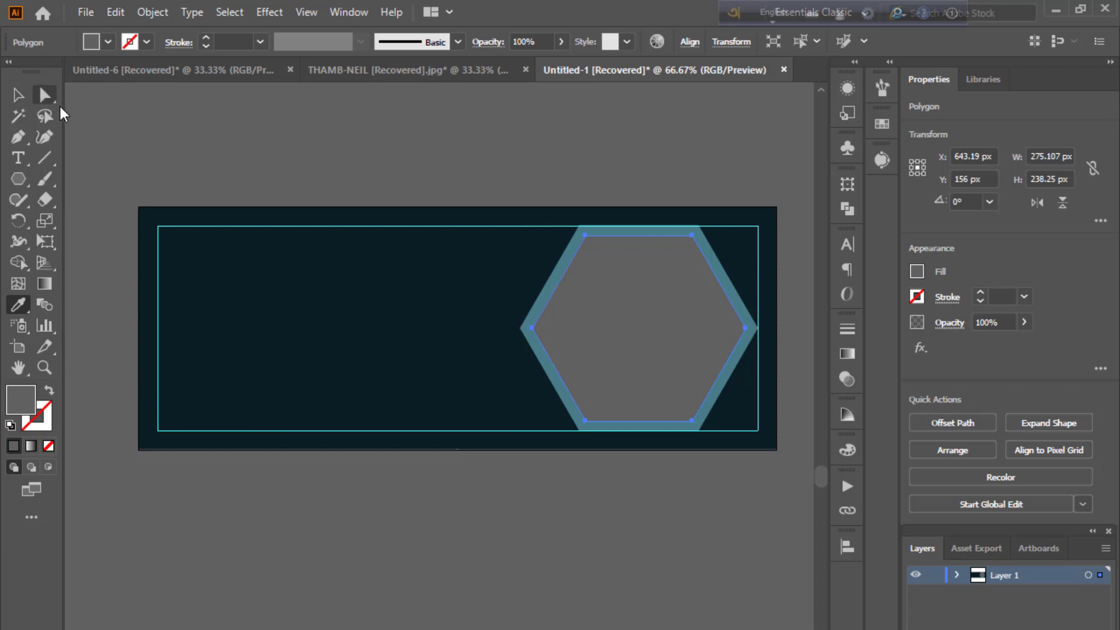
click(18, 95)
click(470, 375)
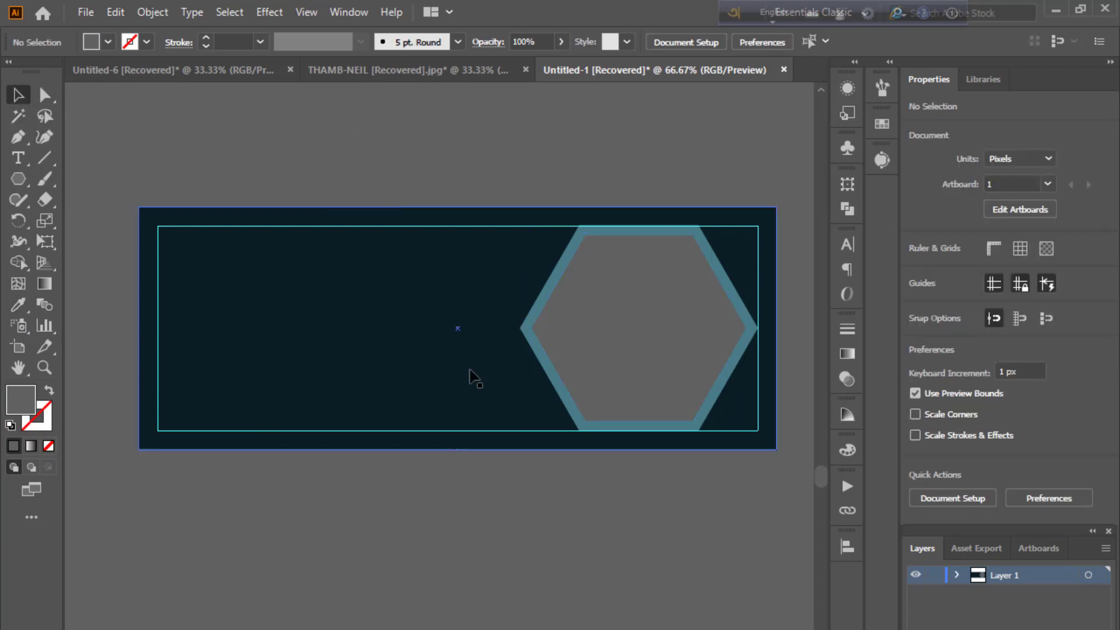
Step: Give the outer hexagon a bright orange #FFB000 fill
click(531, 312)
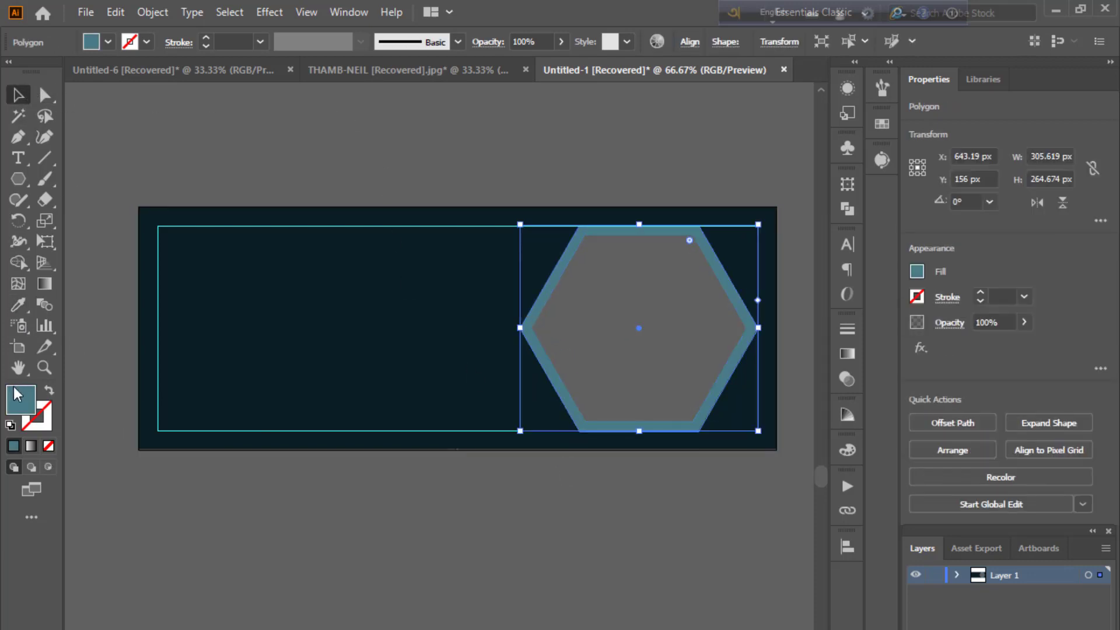
double_click(26, 402)
drag(465, 487, 487, 515)
click(426, 326)
drag(426, 326, 431, 317)
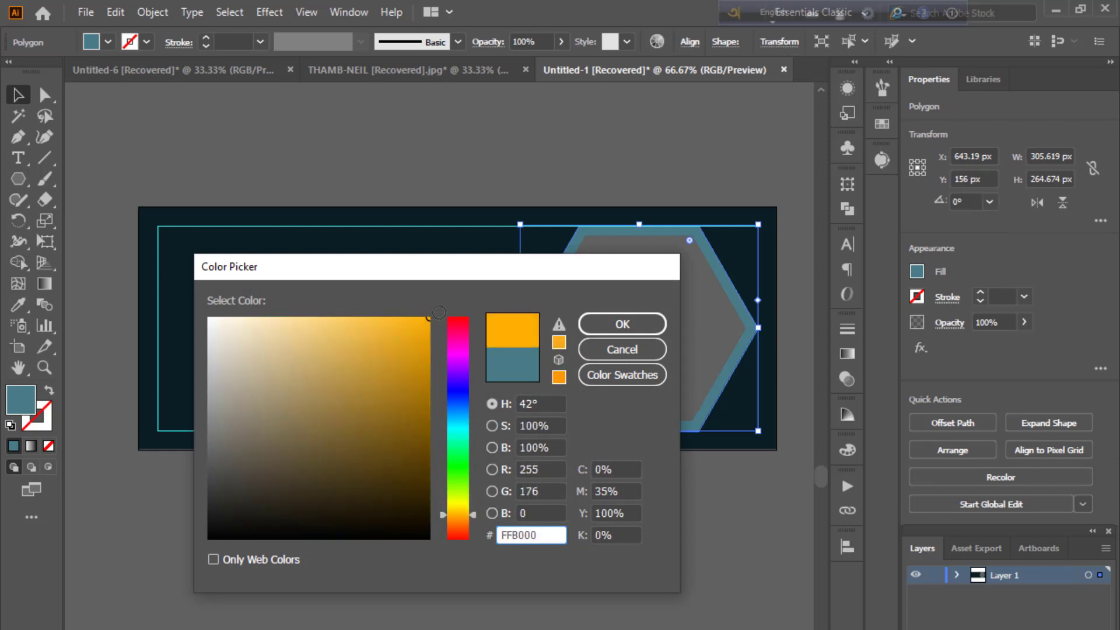
click(612, 324)
click(568, 565)
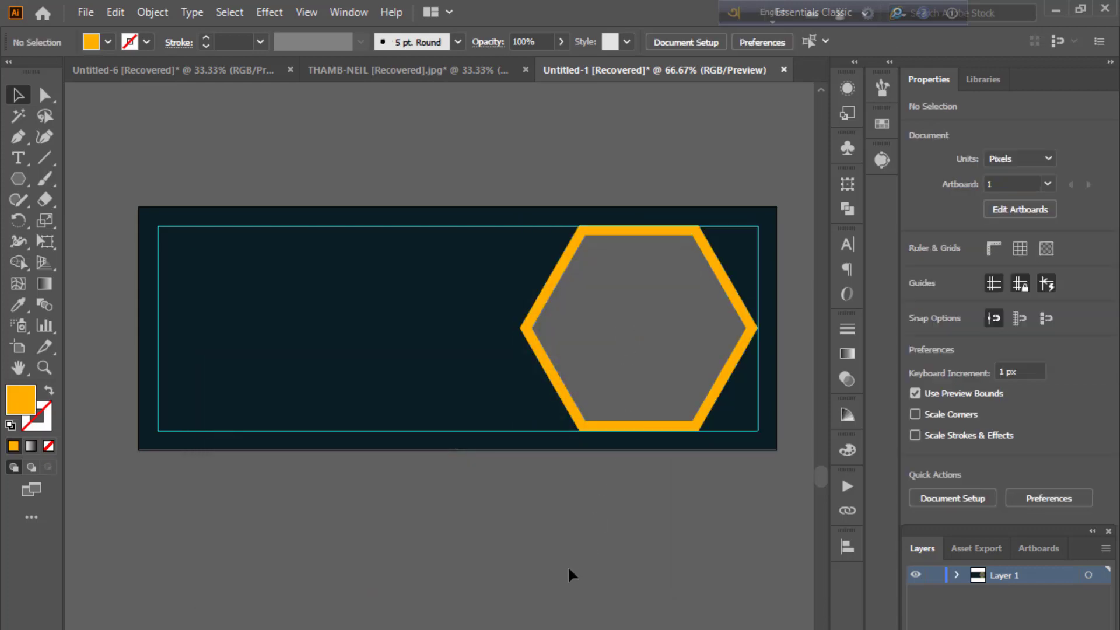
Step: Mask the fashion photo inside the inner hexagon with Ctrl+7, then zoom to 66.67%
shift+click(491, 346)
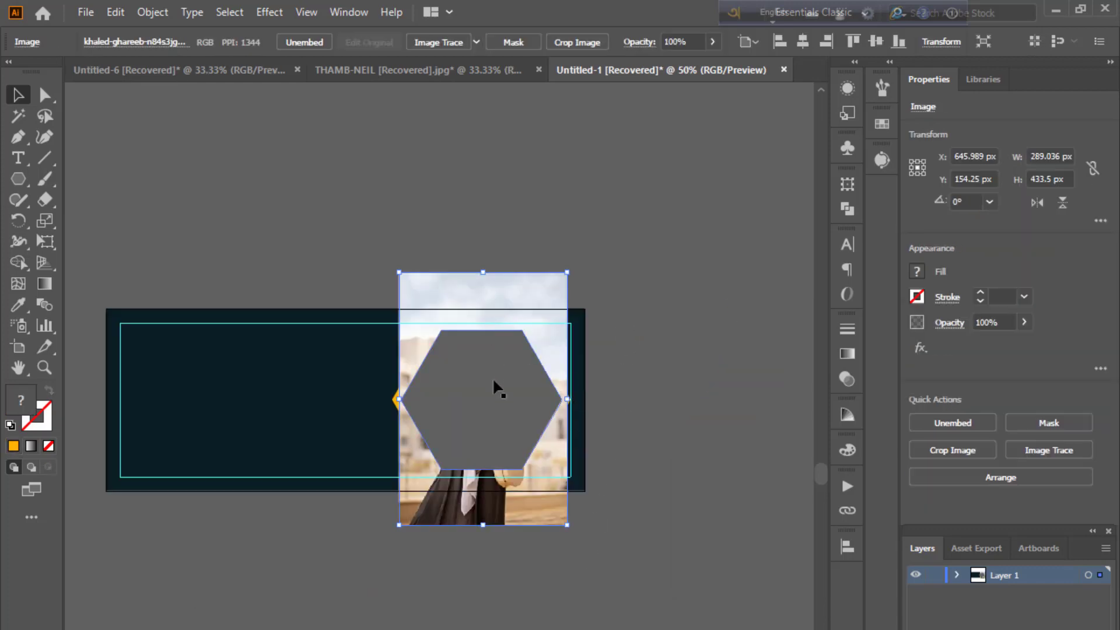
key(ctrl+7)
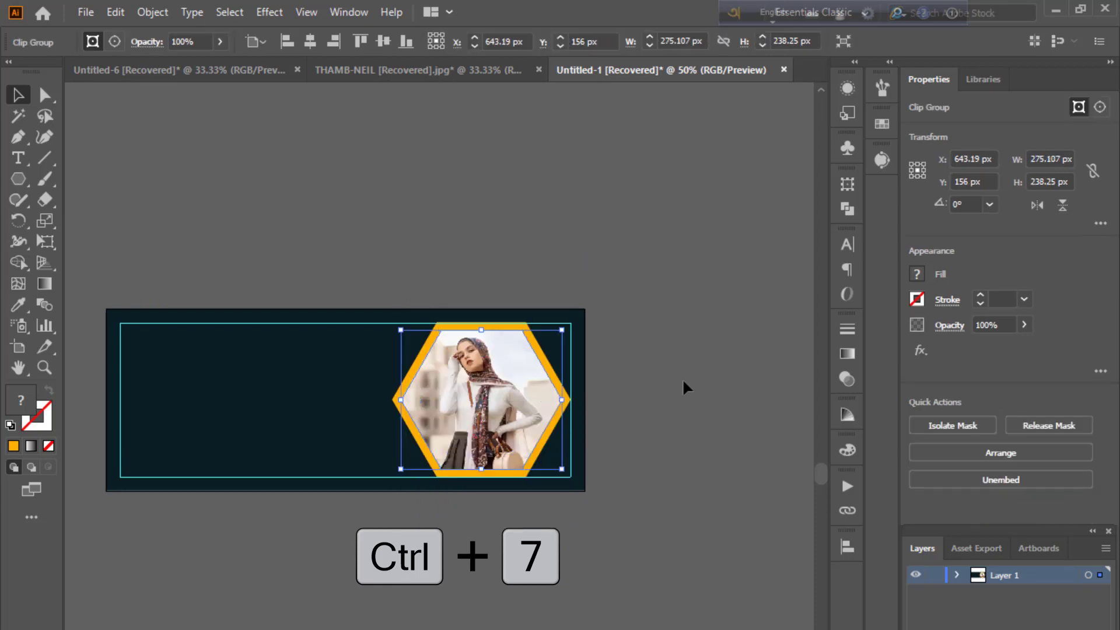
click(684, 378)
drag(381, 613, 412, 600)
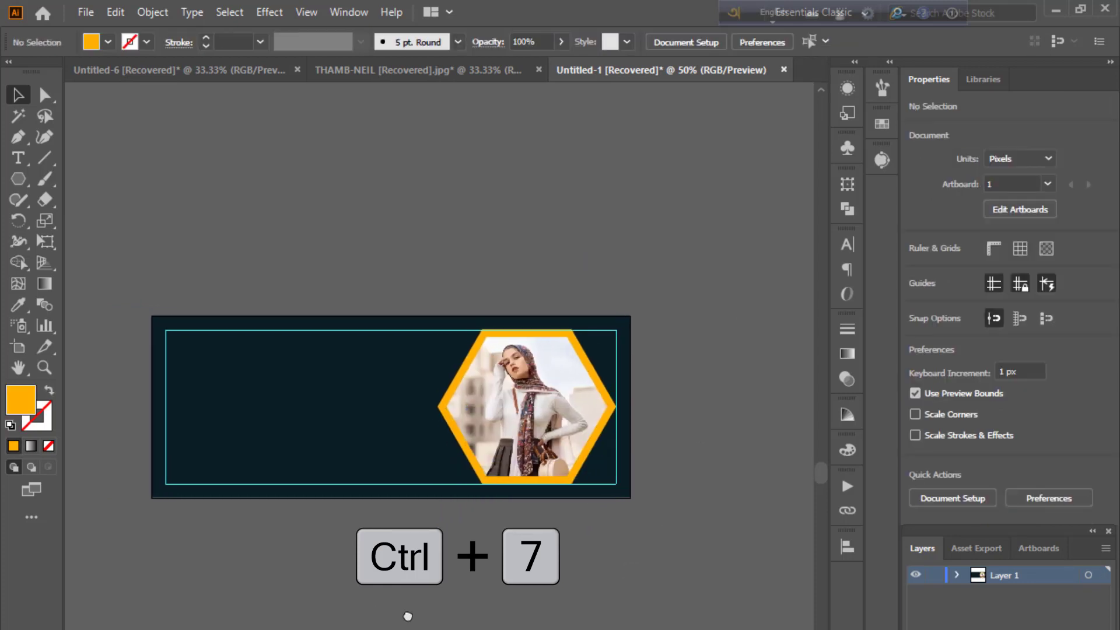
key(ctrl+plus)
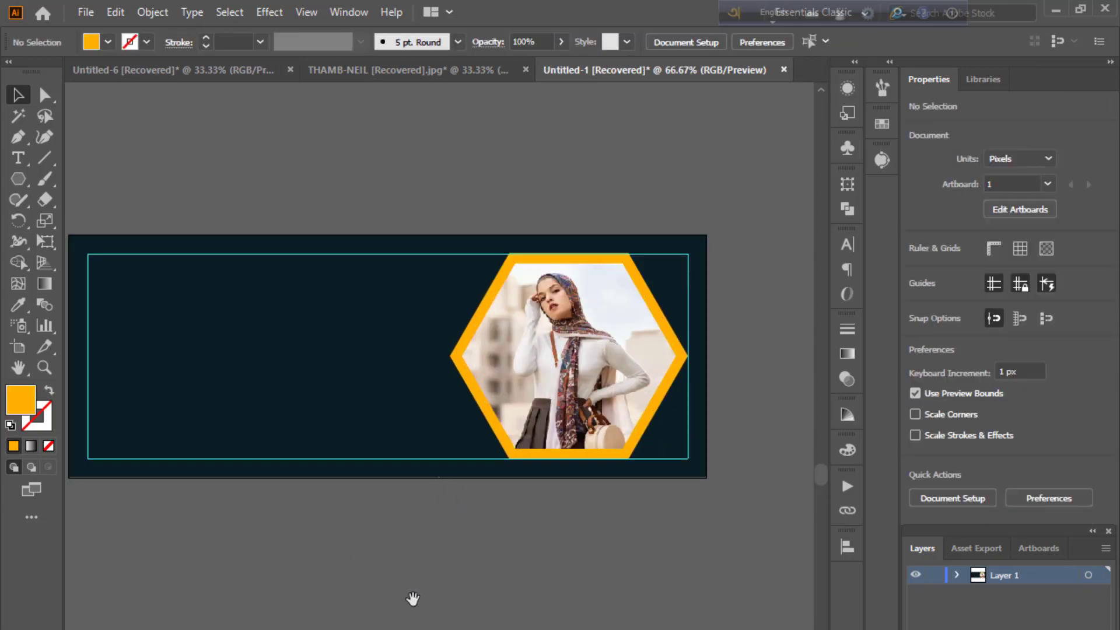
drag(301, 546, 342, 553)
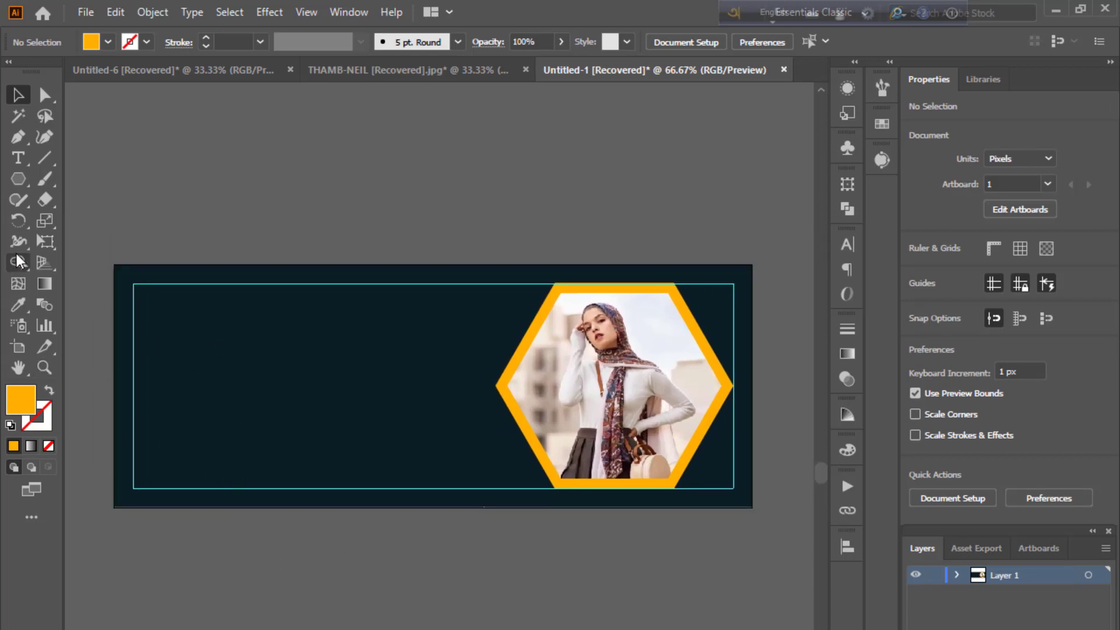
Step: Add enlarged white (#FFFFFF) 'SPECIAL OFFER' text on the banner's left
click(186, 363)
key(BackSpace)
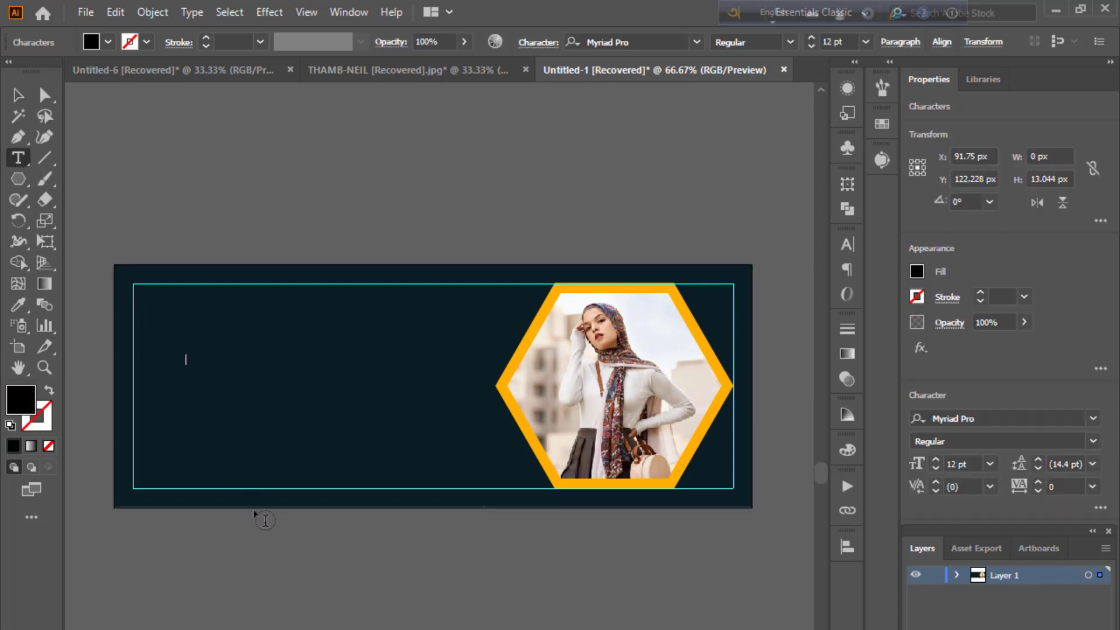
text(SPE)
text(CIAL OF)
text(FER)
click(18, 94)
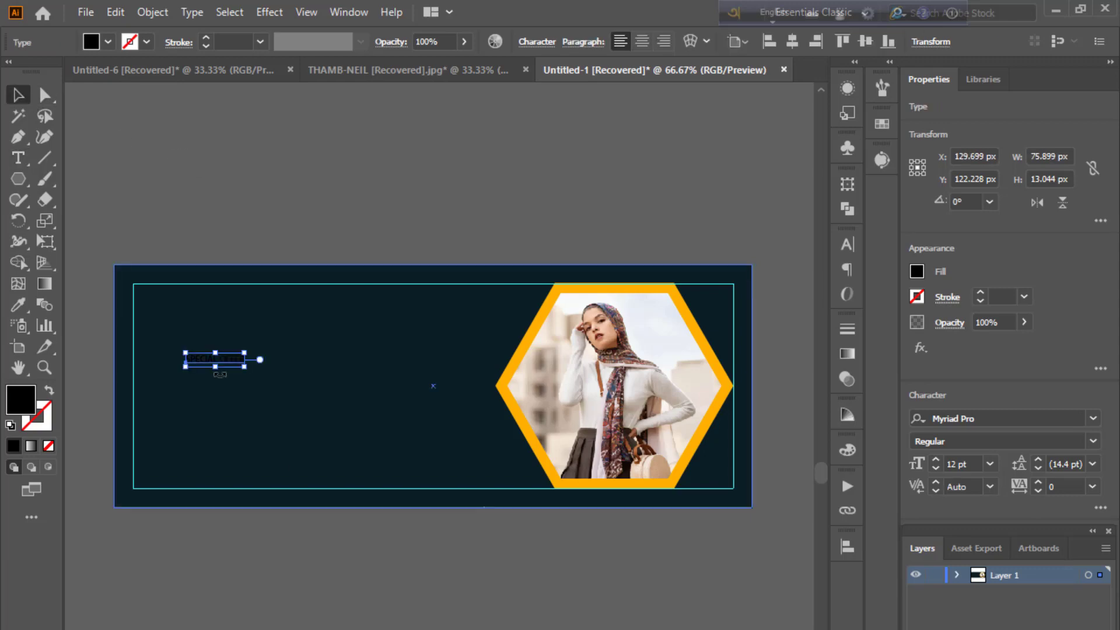
mouse_move(263, 380)
mouse_down()
mouse_move(361, 385)
mouse_move(264, 303)
mouse_up()
double_click(20, 399)
text(ffffff)
click(590, 321)
click(337, 347)
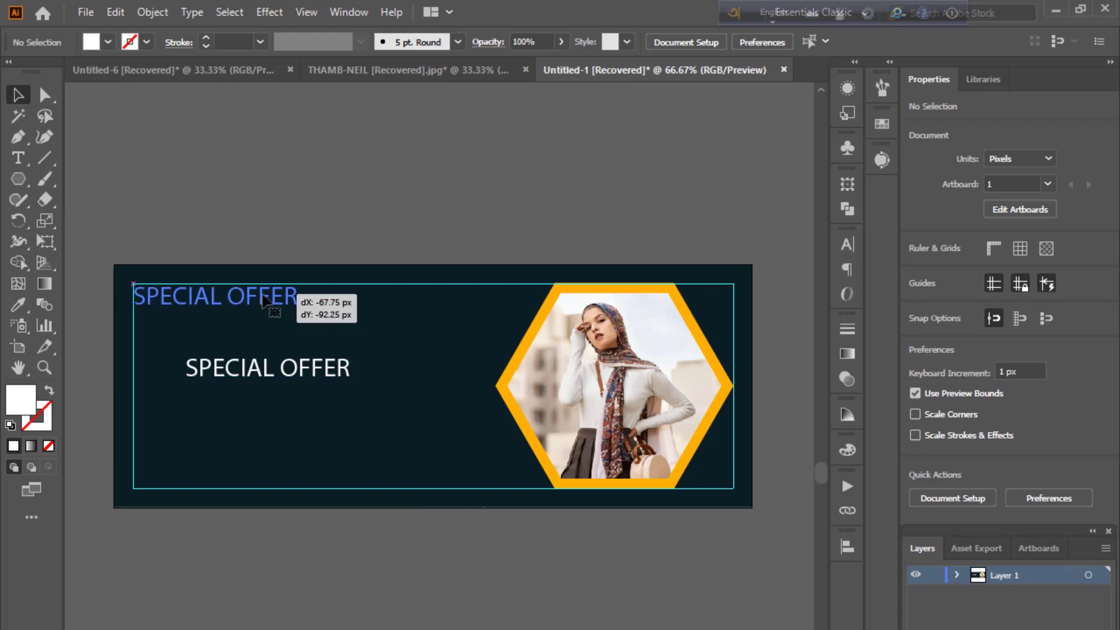
Step: Duplicate the text below and change it to 'FASHION SALE'
drag(221, 302, 229, 354)
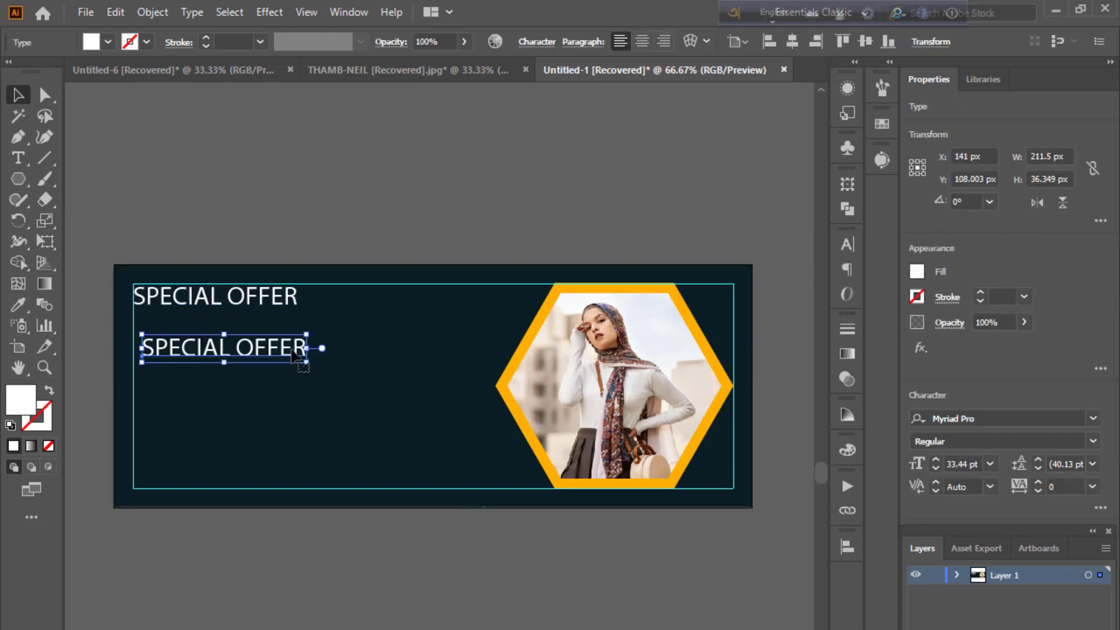
double_click(291, 349)
key(BackSpace)
key(BackSpace)
key(BackSpace)
key(BackSpace)
key(BackSpace)
key(BackSpace)
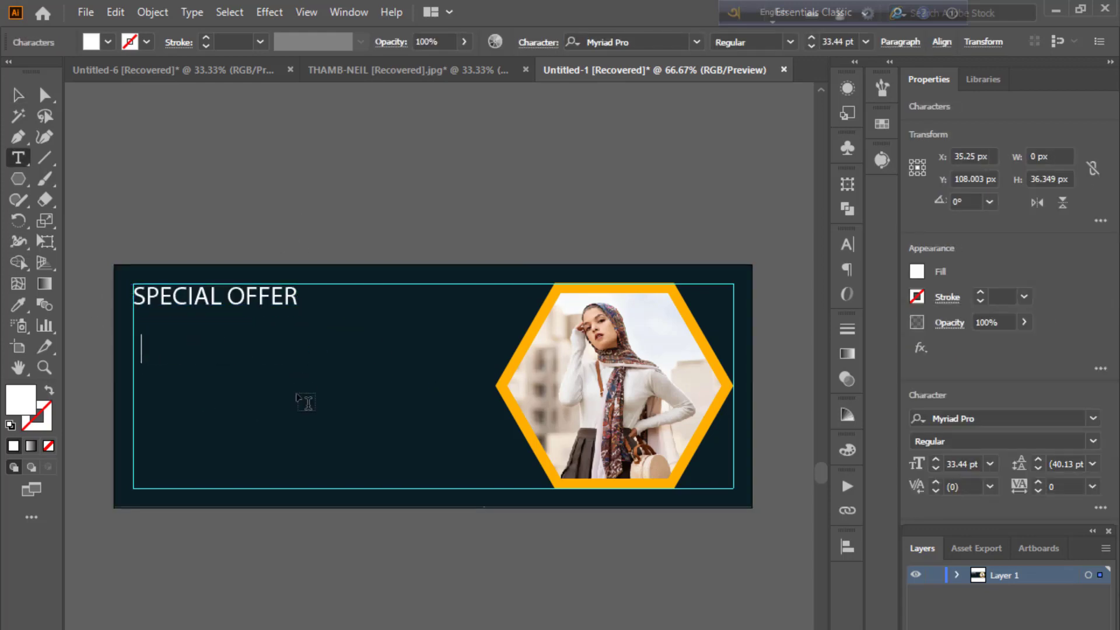
text(FASHIO)
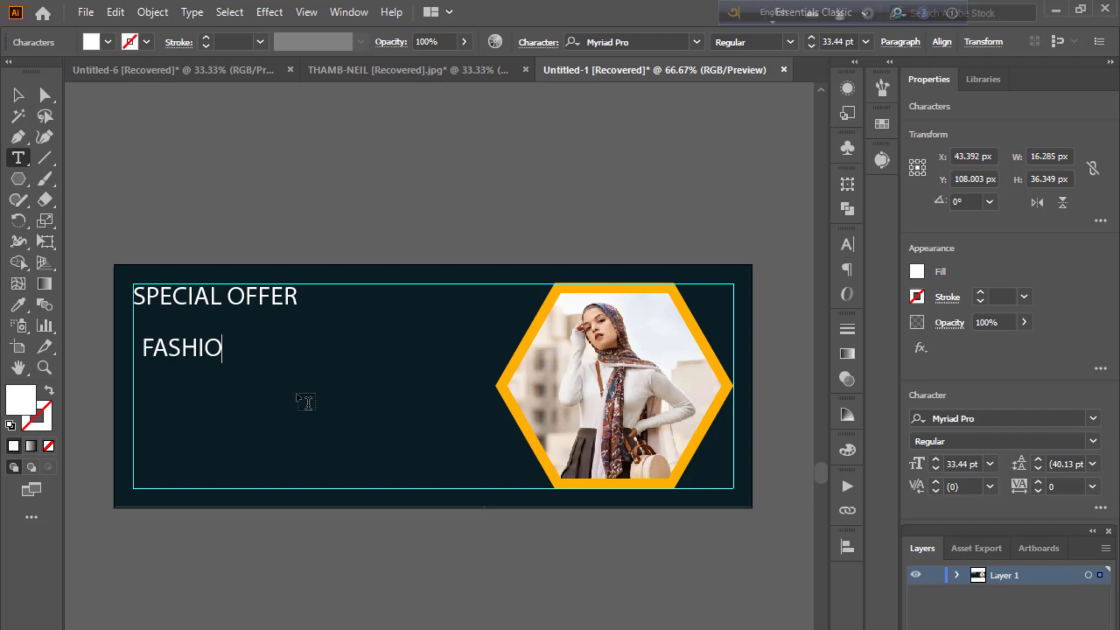
text(N SALE)
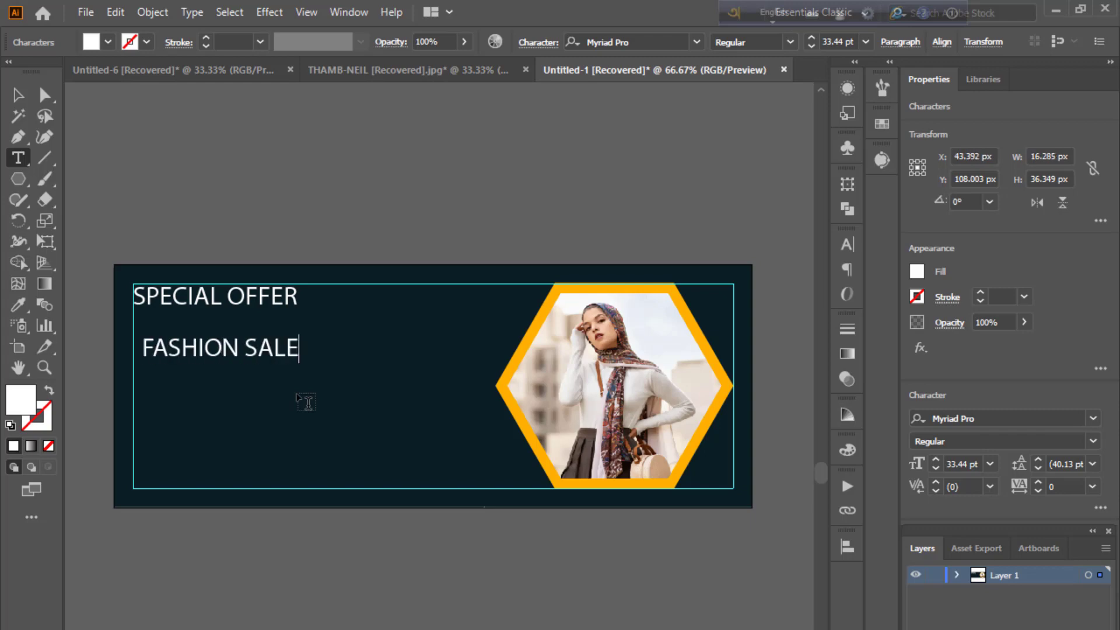
Step: Add '50% OFF' below and copy FASHION SALE's type style onto it
click(173, 411)
text(5)
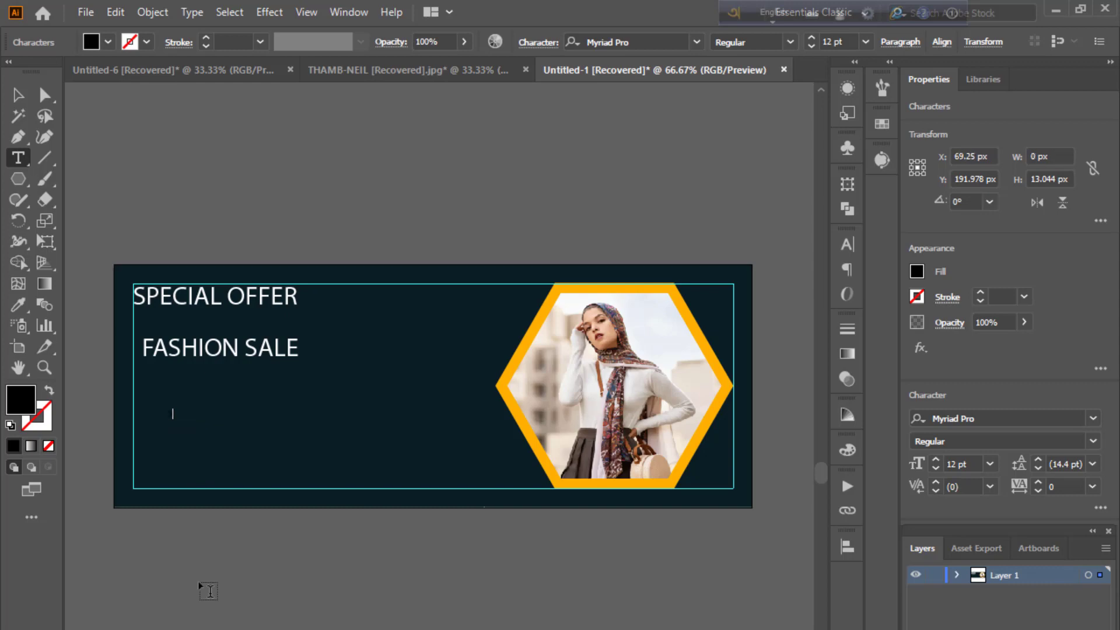
text(0% OFF)
key(Escape)
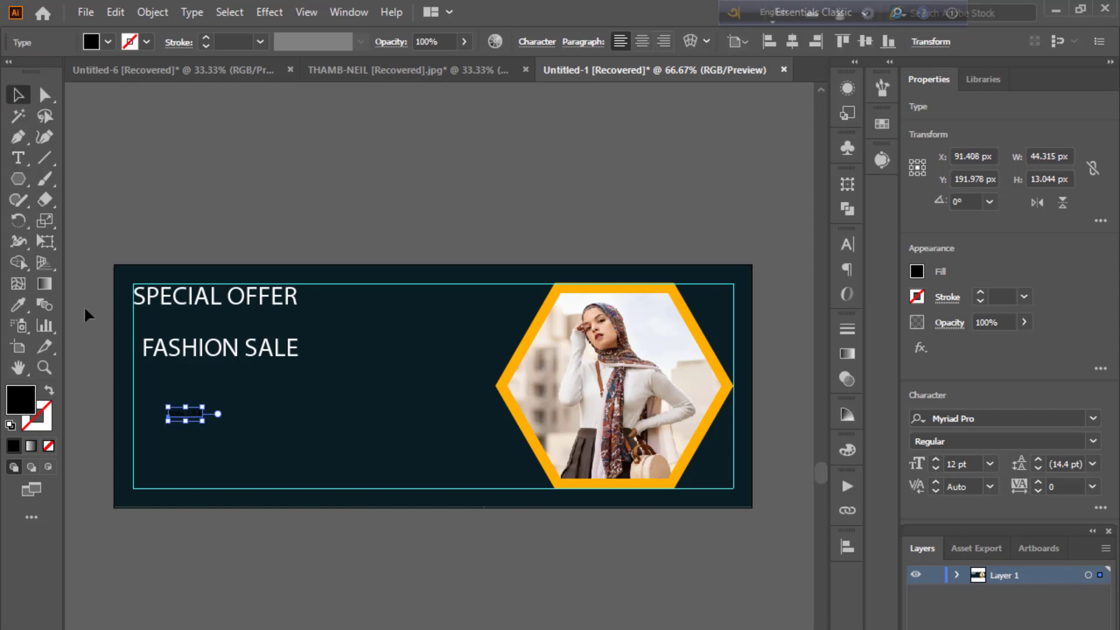
key(i)
click(222, 348)
key(v)
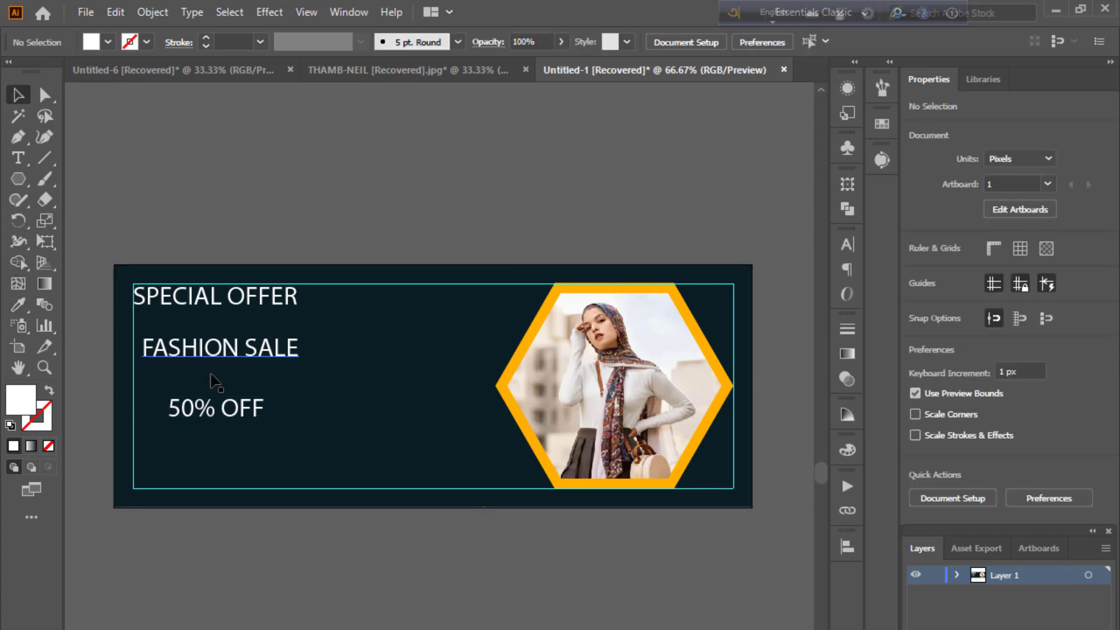
click(251, 357)
Step: Set FASHION SALE to Roboto Black Italic and enlarge it
click(983, 413)
text(ROBOTO)
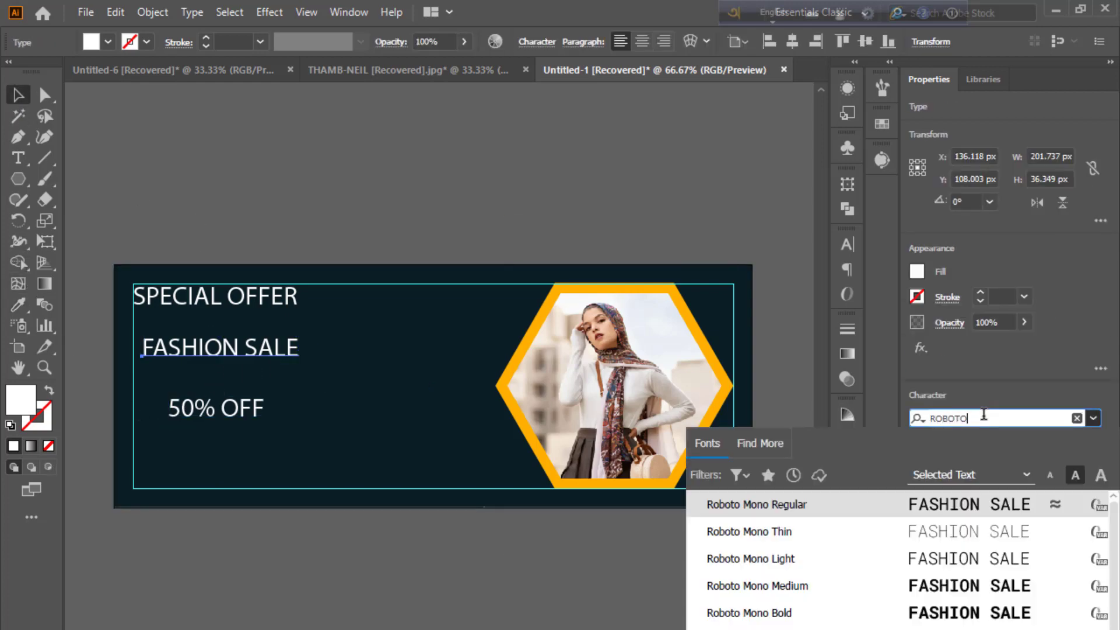
scroll(875, 554, down, 3)
click(753, 612)
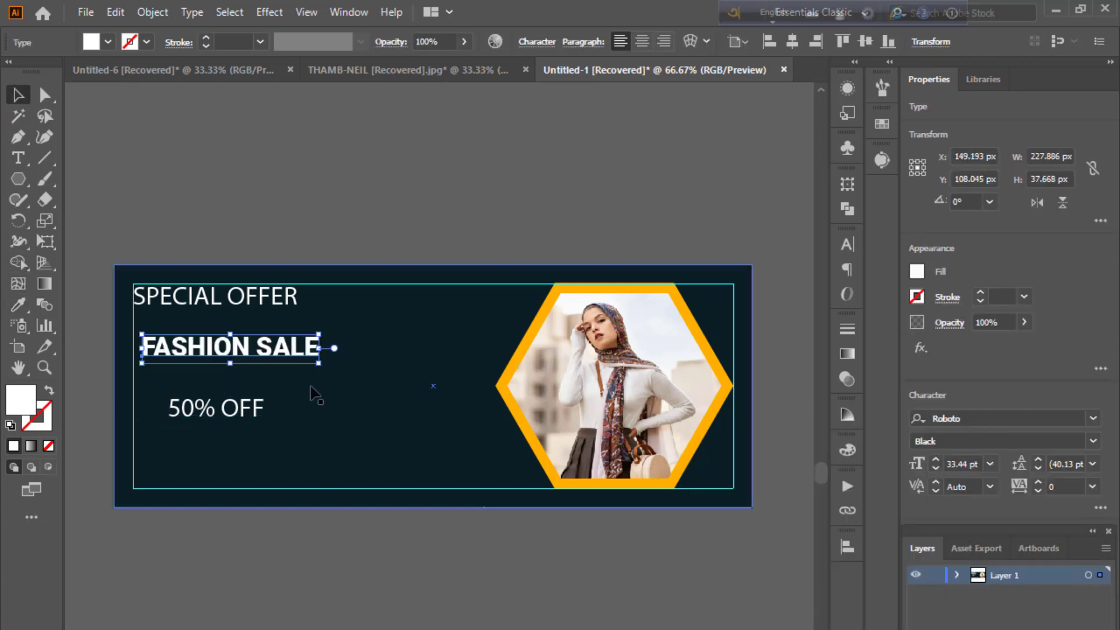
mouse_move(334, 364)
mouse_down()
mouse_move(410, 419)
mouse_move(472, 435)
mouse_up()
click(1092, 441)
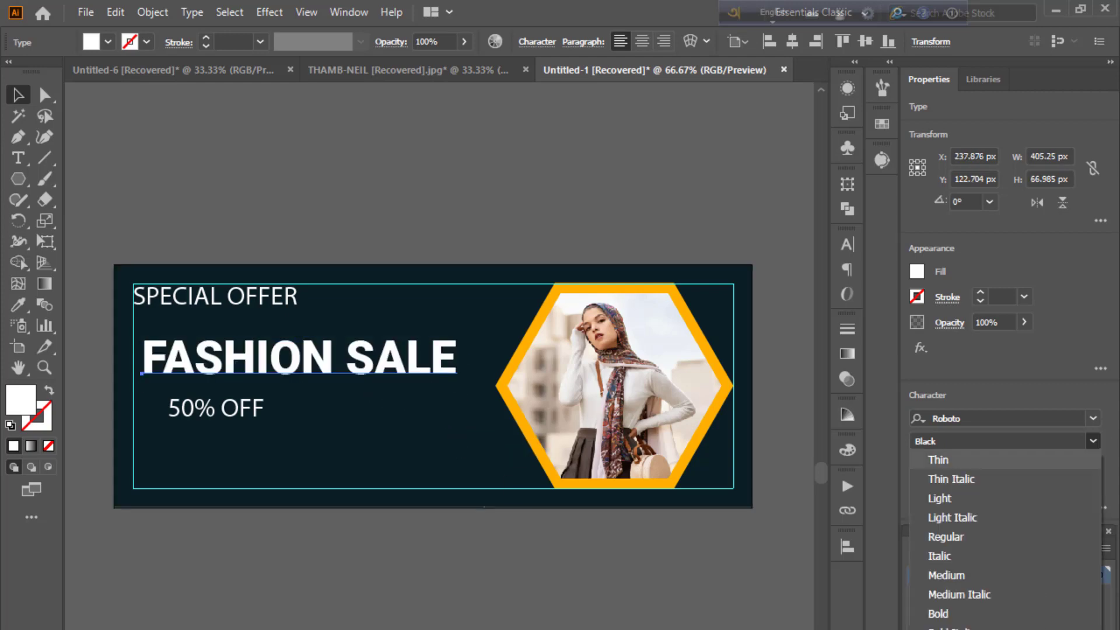
click(945, 612)
Step: Reposition 50% OFF and FASHION SALE, make FASHION SALE orange, and place SPECIAL OFFER above it
drag(224, 410, 204, 451)
drag(301, 363, 293, 397)
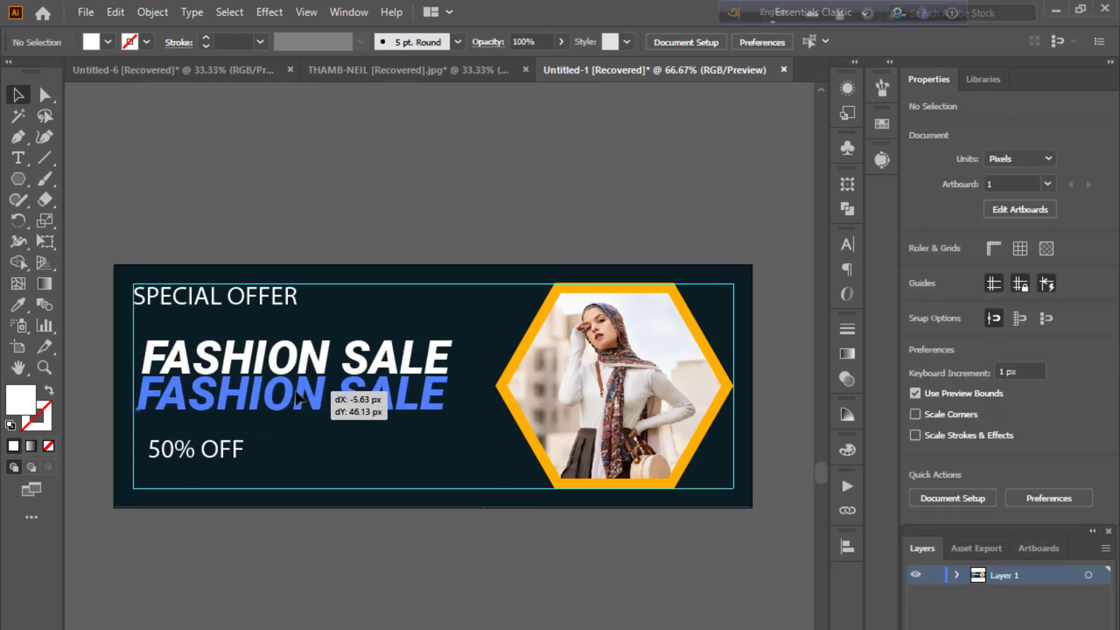
key(i)
click(505, 384)
key(v)
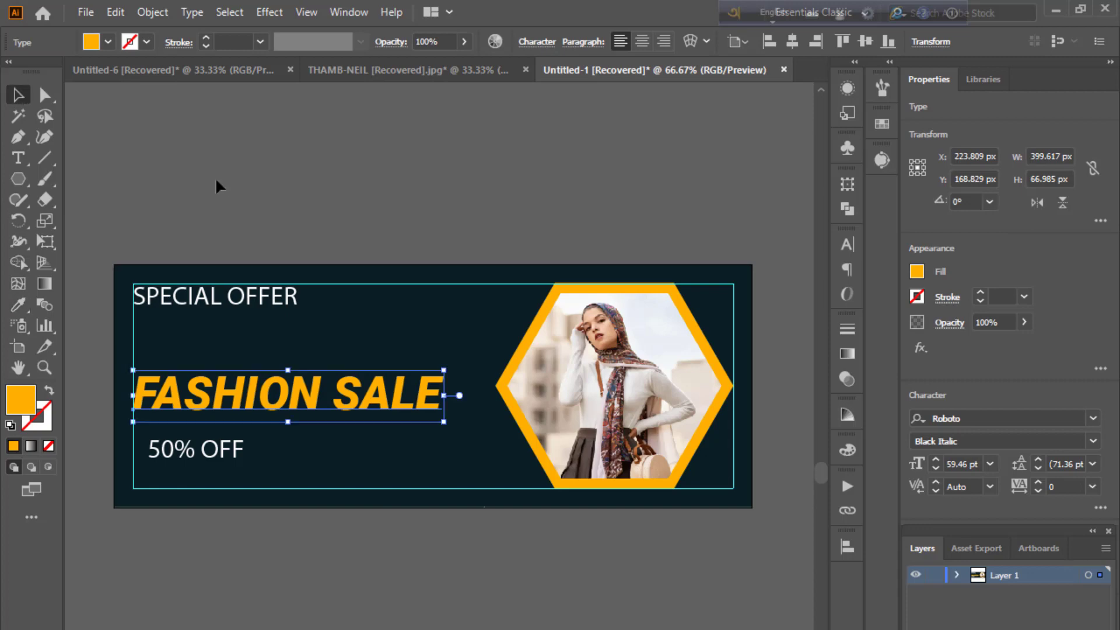
drag(230, 296, 229, 353)
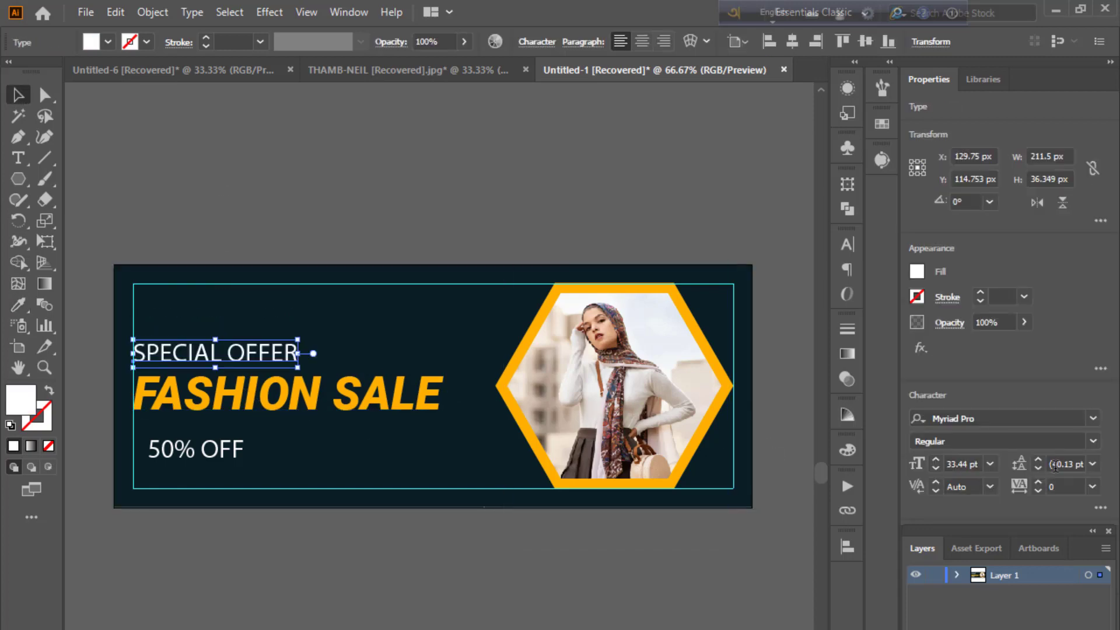
click(975, 417)
Step: Change the SPECIAL OFFER font to Li Nahida Bornomala Unicode
click(1092, 418)
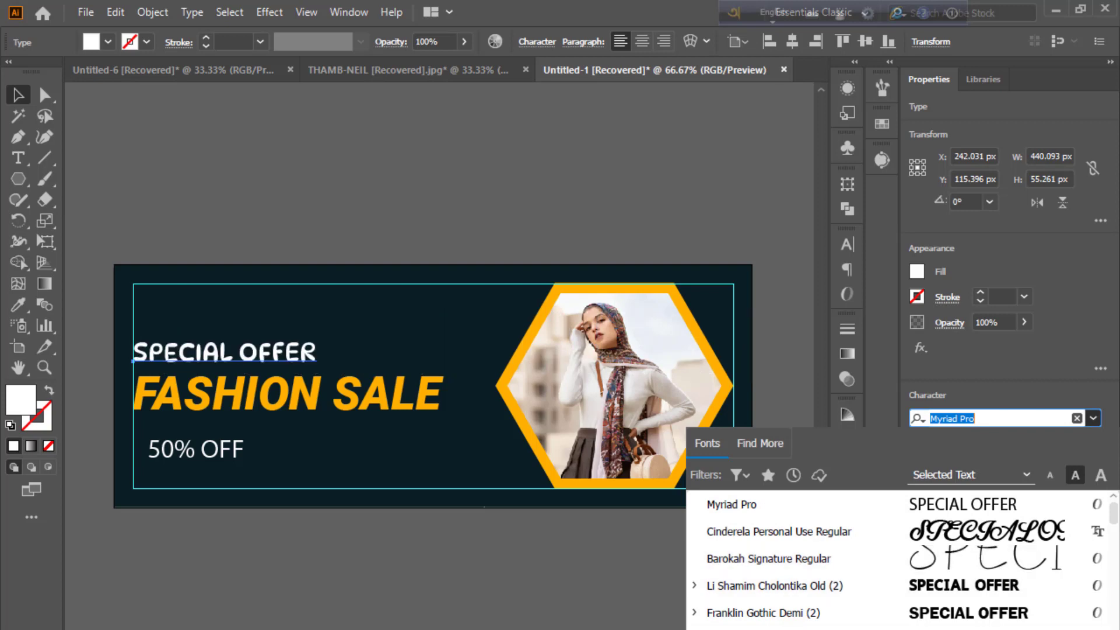
scroll(898, 560, up, 5)
scroll(898, 560, up, 3)
key(Down)
key(Down)
key(Down)
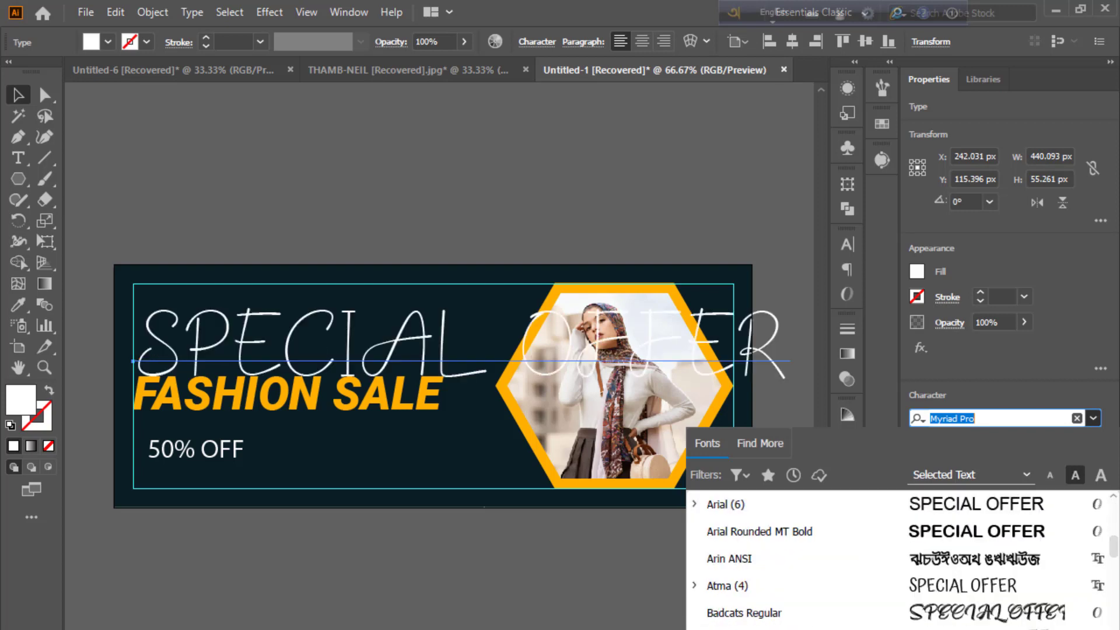
key(Down)
key(Up)
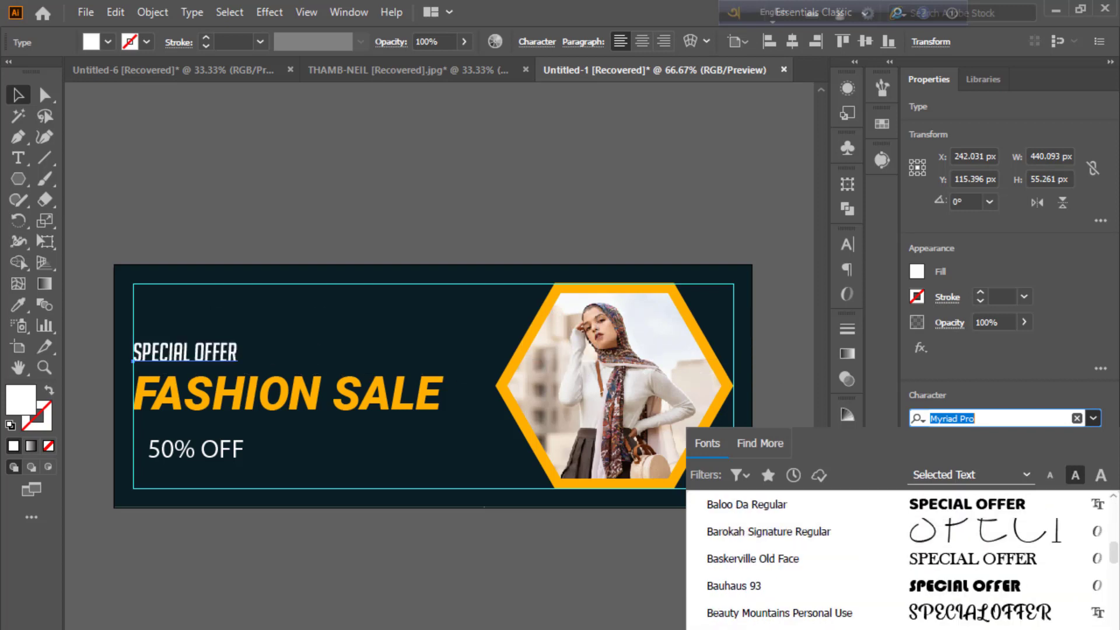
key(Down)
key(Down)
key(Down)
key(Down)
key(Down)
key(Down)
key(Down)
key(Down)
key(Down)
key(Down)
key(Down)
key(Down)
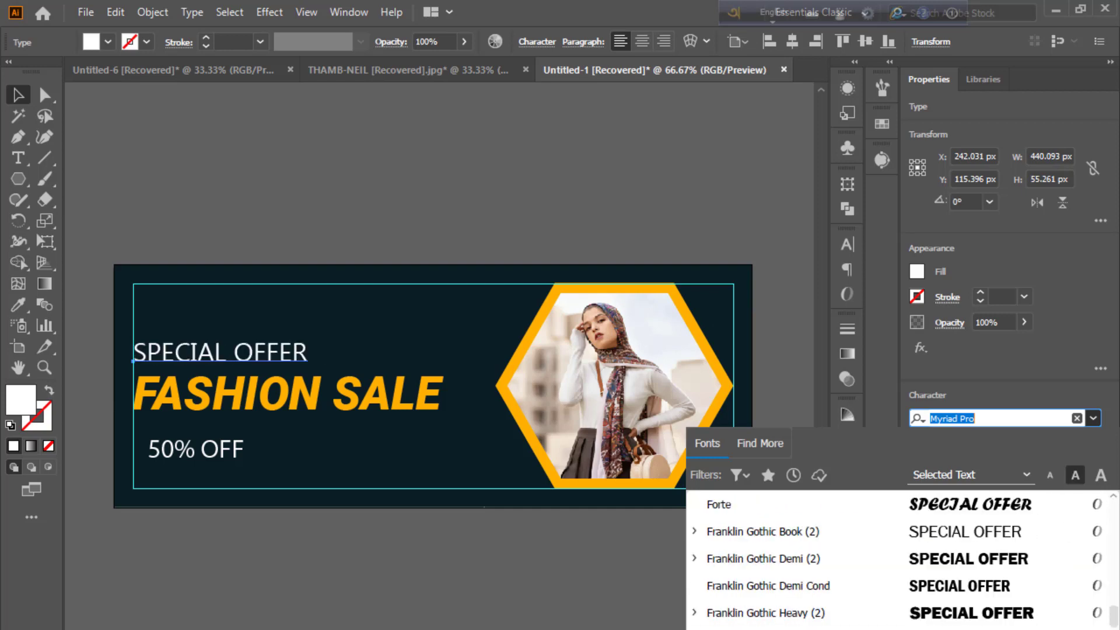
key(Down)
key(Down)
key(Down)
key(Down)
key(Down)
key(Down)
key(Down)
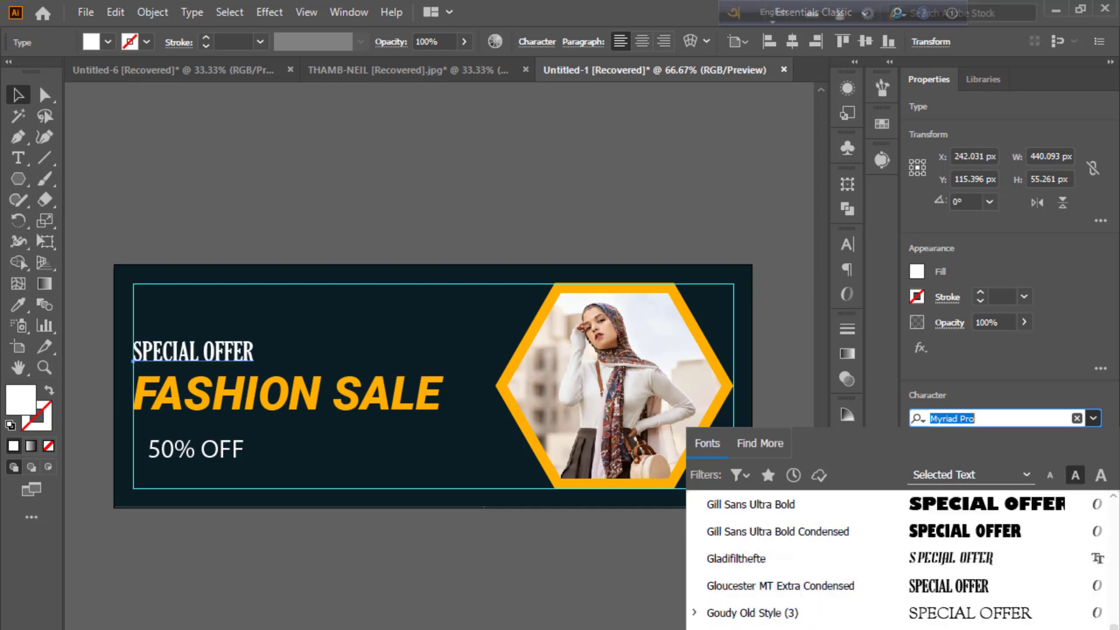
key(Down)
key(Down)
key(Down)
key(Down)
key(Down)
key(Down)
key(Down)
key(Down)
key(Down)
key(Down)
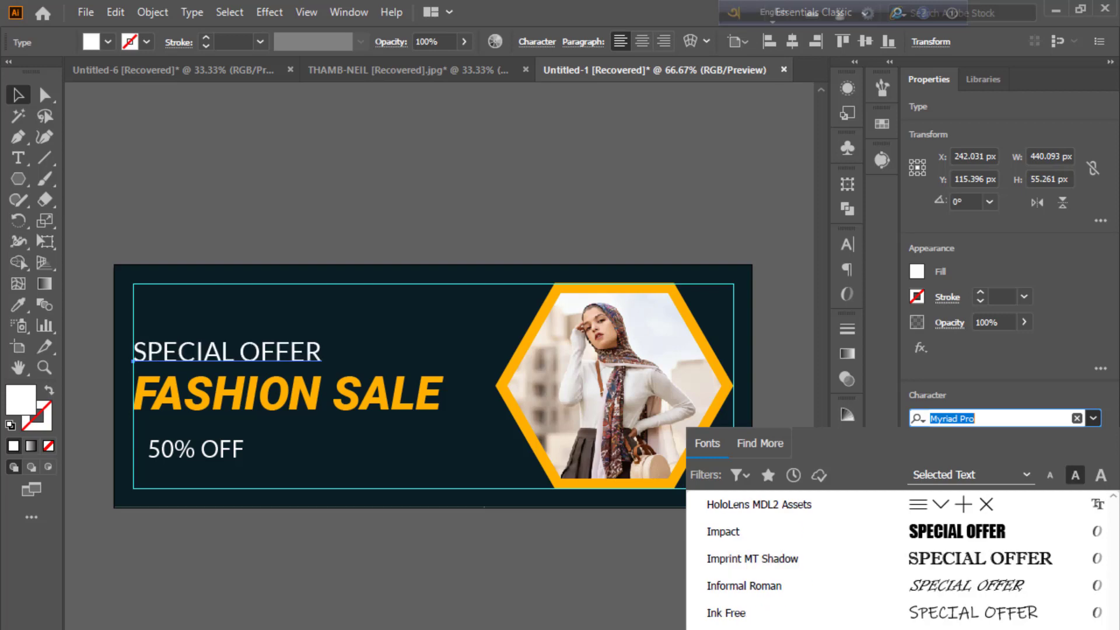
key(Down)
key(Down)
key(Down)
key(Down)
key(Down)
key(Down)
key(Down)
key(Down)
key(Down)
key(Down)
key(Down)
key(Down)
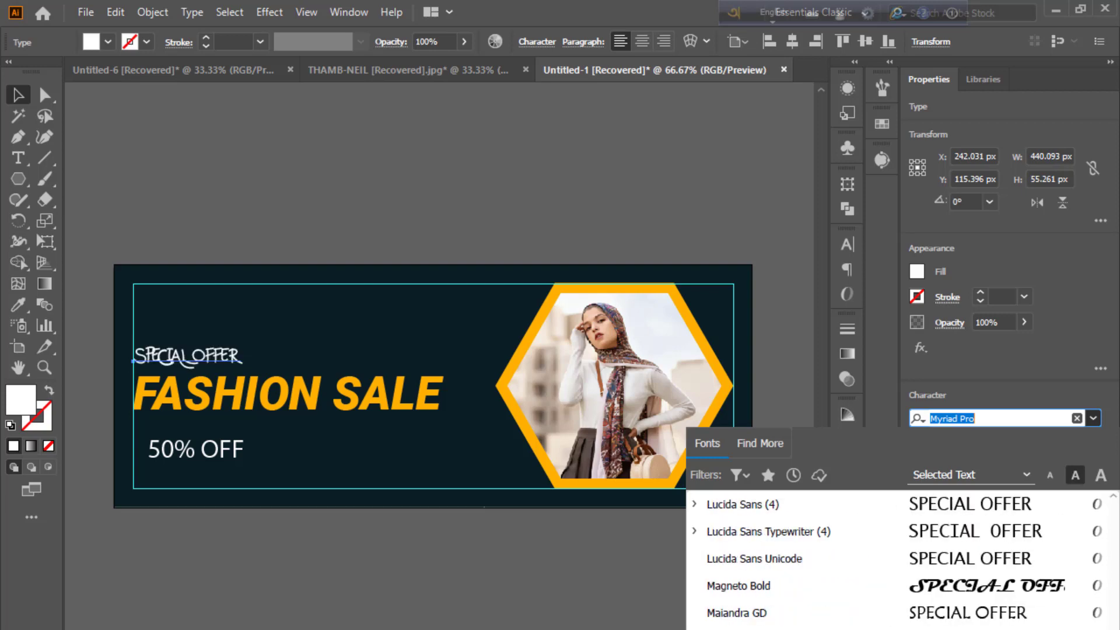
key(Down)
key(Down)
key(Down)
key(Down)
key(Down)
key(Down)
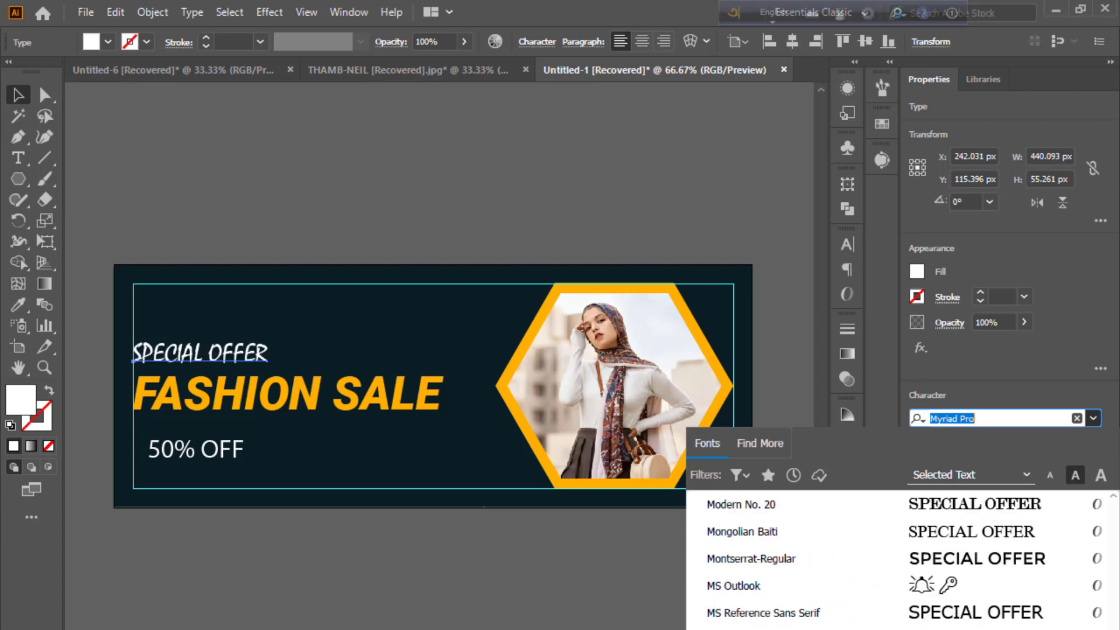
key(Down)
key(Down)
key(Down)
key(Down)
key(Down)
key(Down)
key(Down)
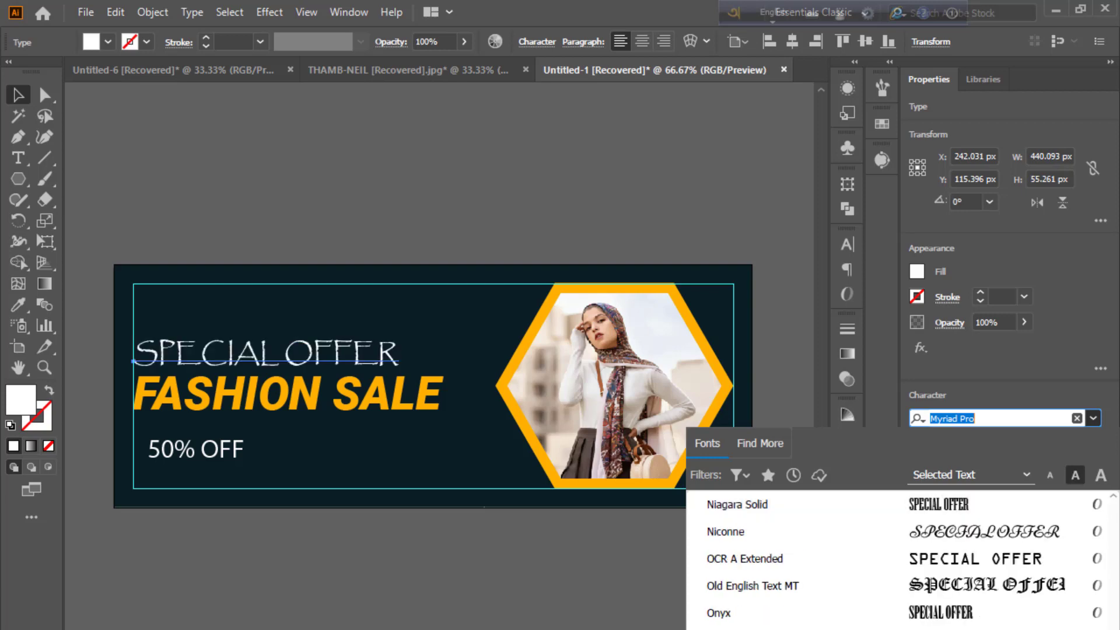
key(Down)
key(Down)
key(Down)
key(Down)
key(Down)
key(Down)
key(Down)
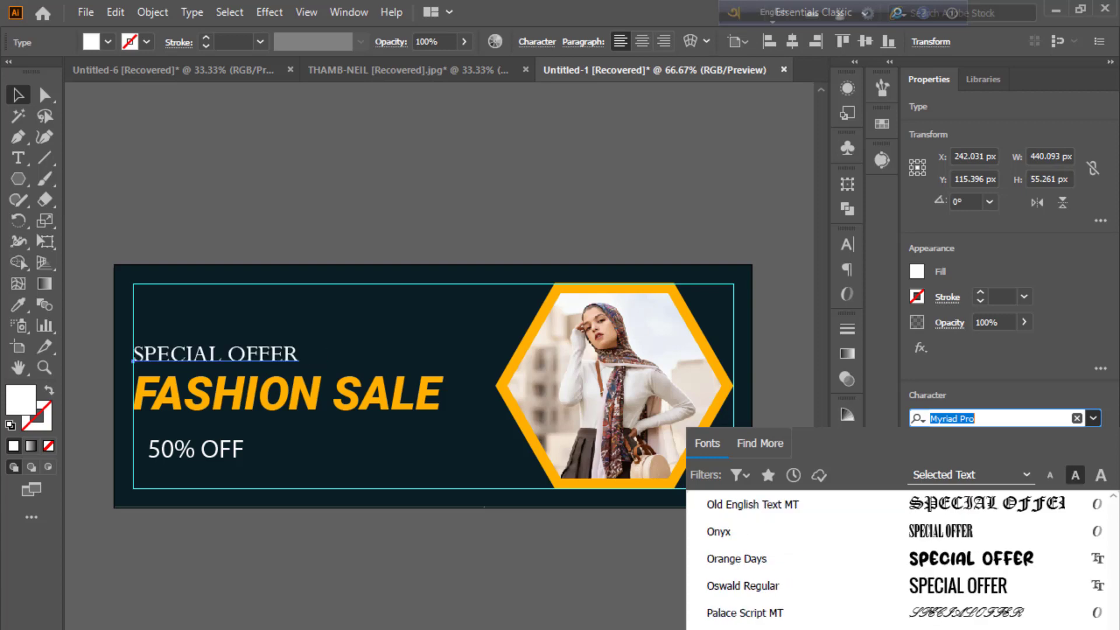
key(Down)
key(Down)
key(Down)
key(Down)
key(Down)
key(Down)
key(Down)
key(Down)
key(Down)
key(Down)
key(Down)
key(Down)
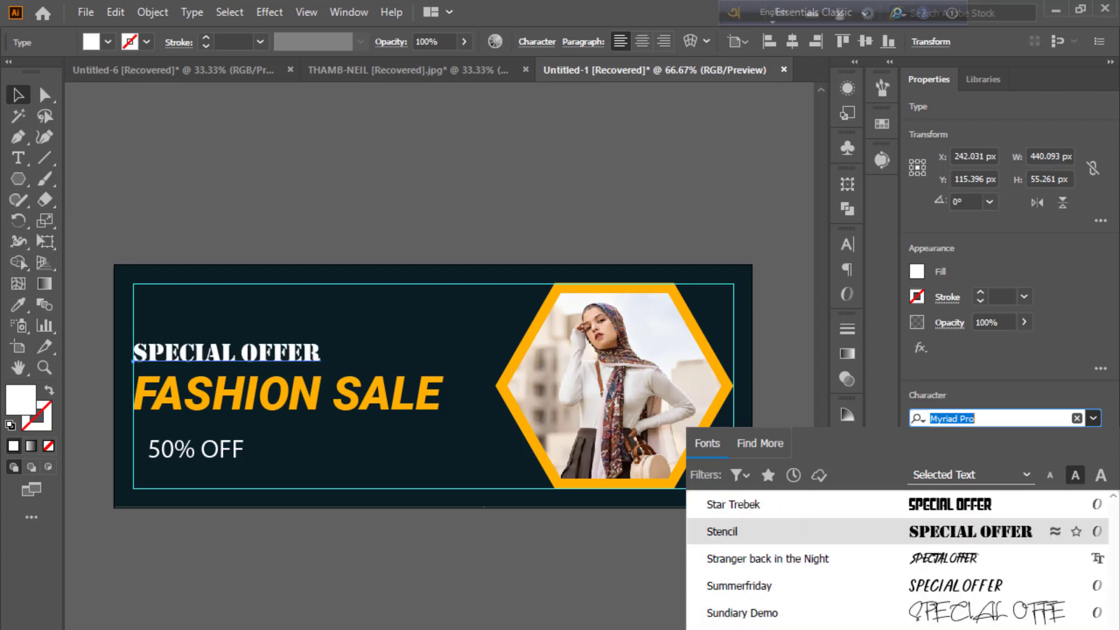
key(Down)
key(Down)
key(Down)
key(Down)
key(Down)
key(Down)
key(Down)
key(Down)
key(Down)
key(Down)
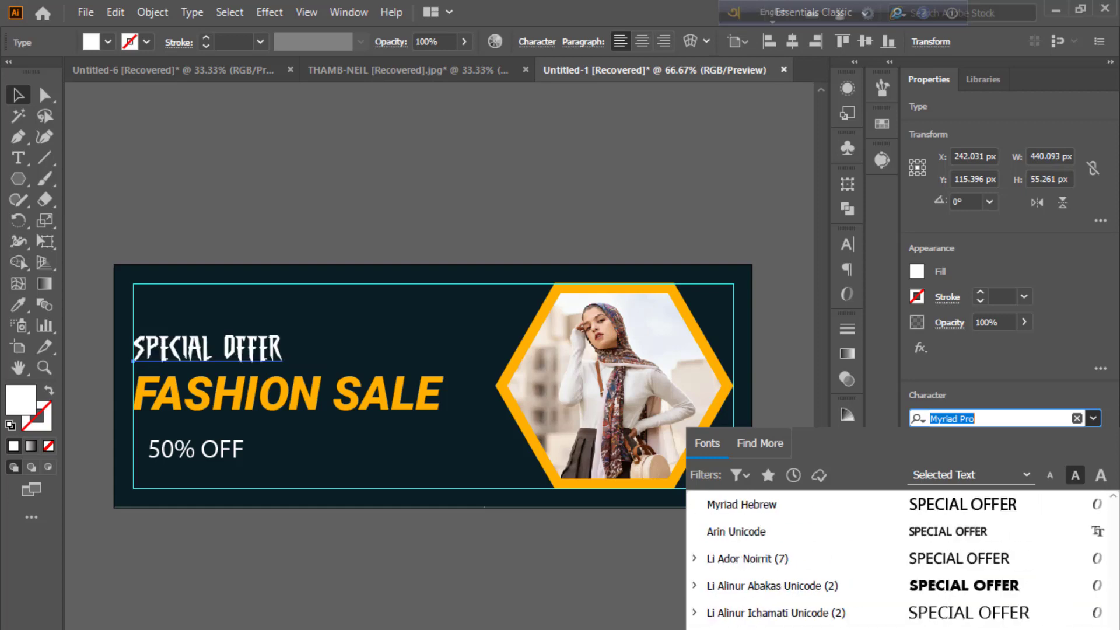
key(Down)
key(Down)
key(Return)
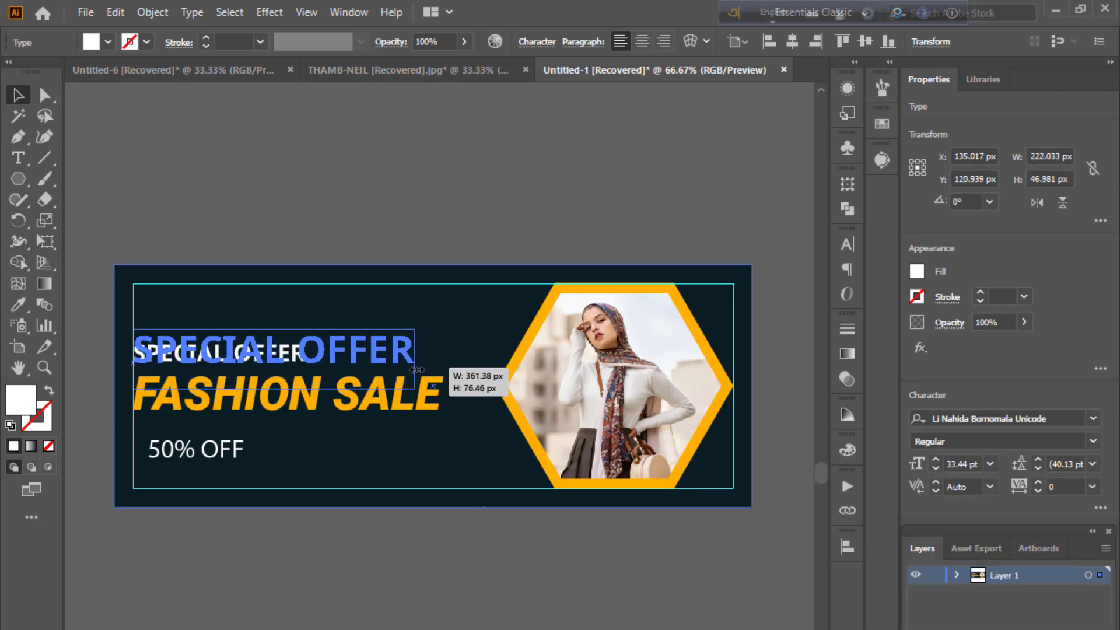
Step: Resize SPECIAL OFFER so it sits neatly above FASHION SALE
mouse_move(307, 361)
mouse_down()
mouse_move(442, 350)
mouse_move(342, 364)
mouse_up()
key(ctrl+shift+a)
click(373, 352)
key(ctrl+shift+a)
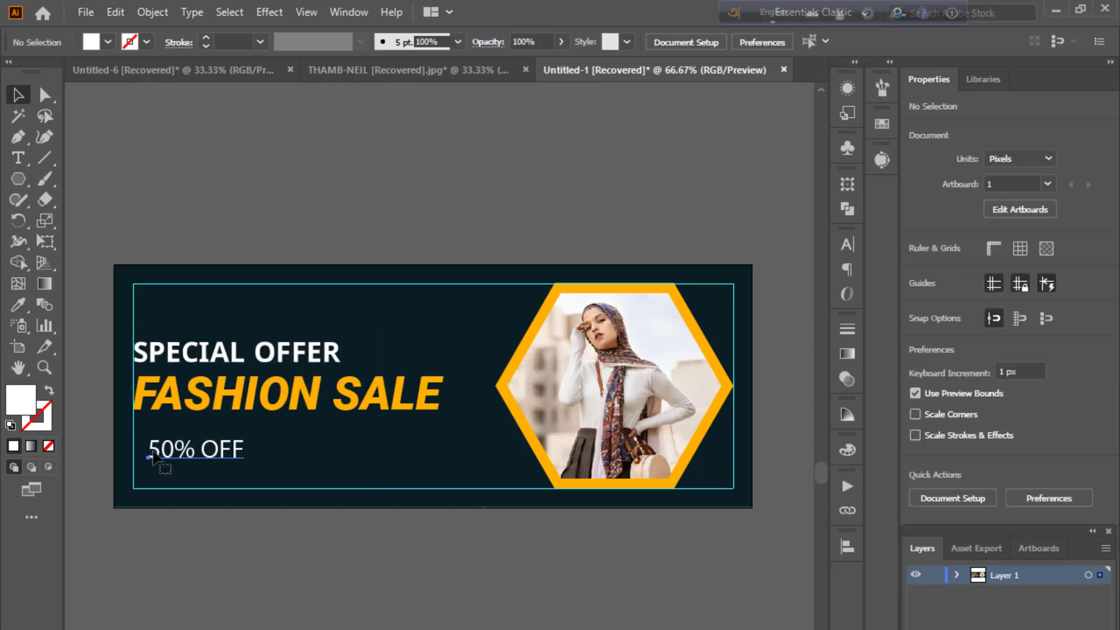
Step: Give 50% OFF FASHION SALE's text style with a white fill, and make it smaller
click(153, 457)
key(i)
click(286, 394)
click(14, 95)
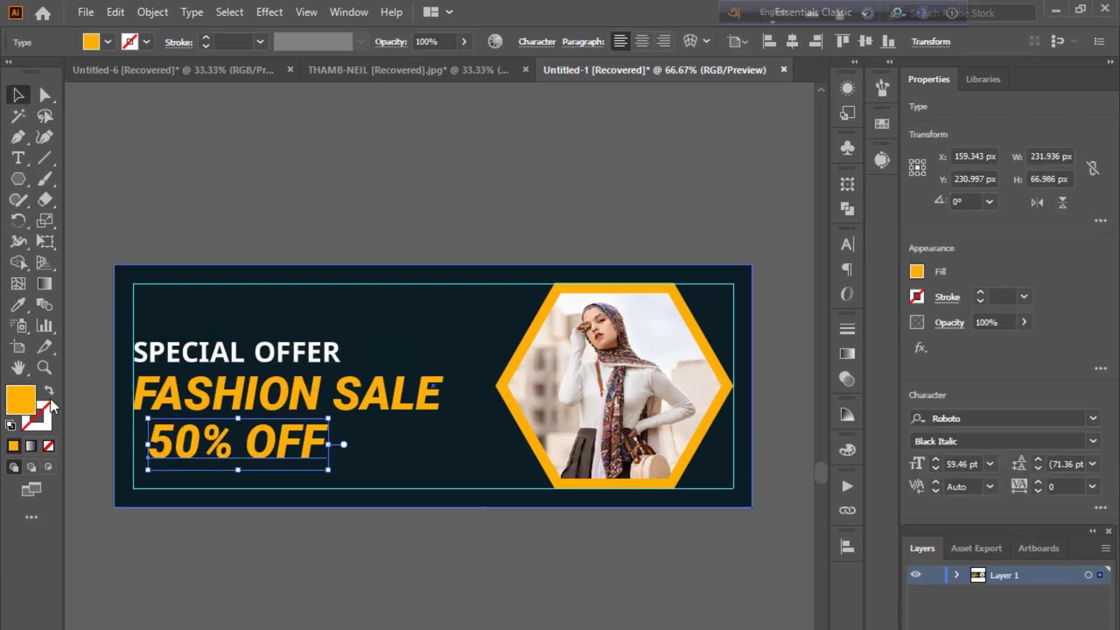
double_click(20, 399)
click(211, 324)
click(620, 322)
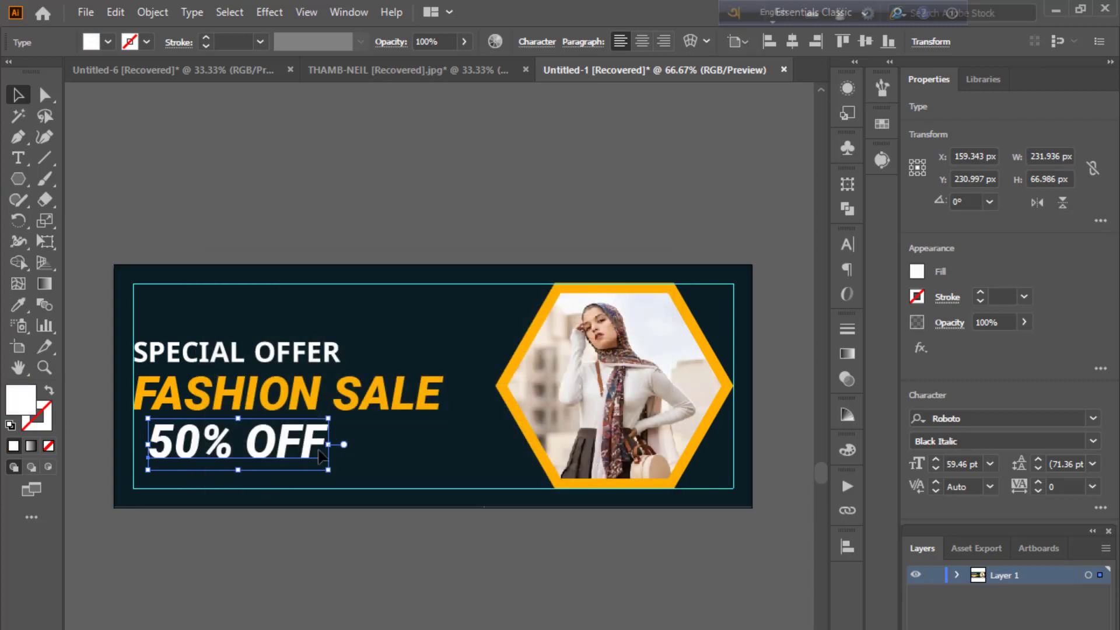
mouse_move(328, 444)
mouse_down()
mouse_move(294, 432)
mouse_move(293, 444)
mouse_move(219, 441)
mouse_up()
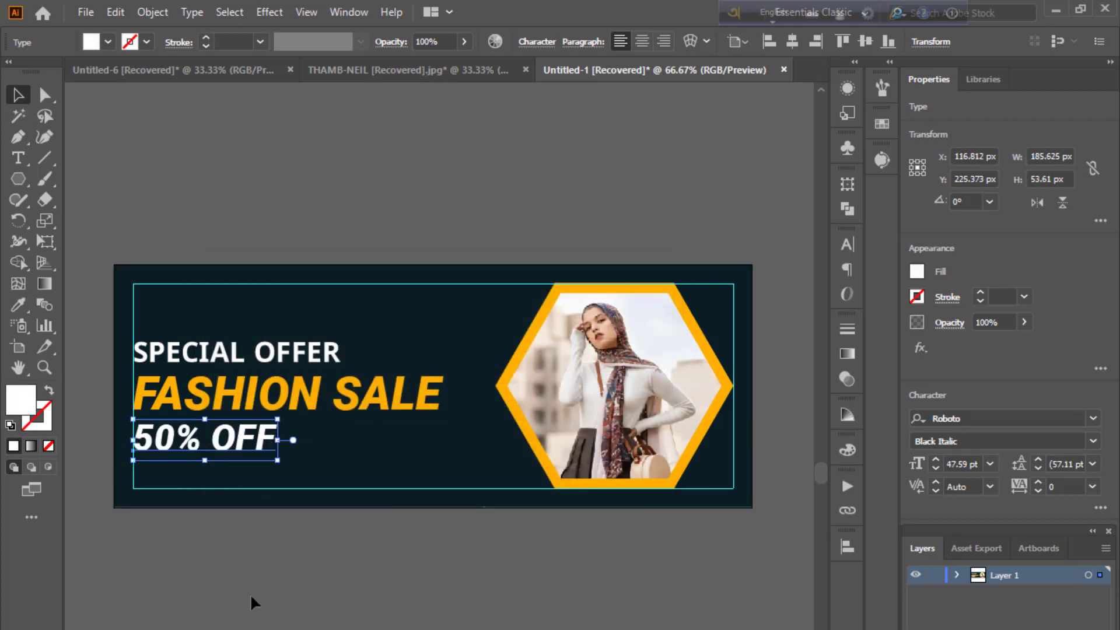
Step: Set 50% OFF's font style to Medium, then Italic
click(1091, 442)
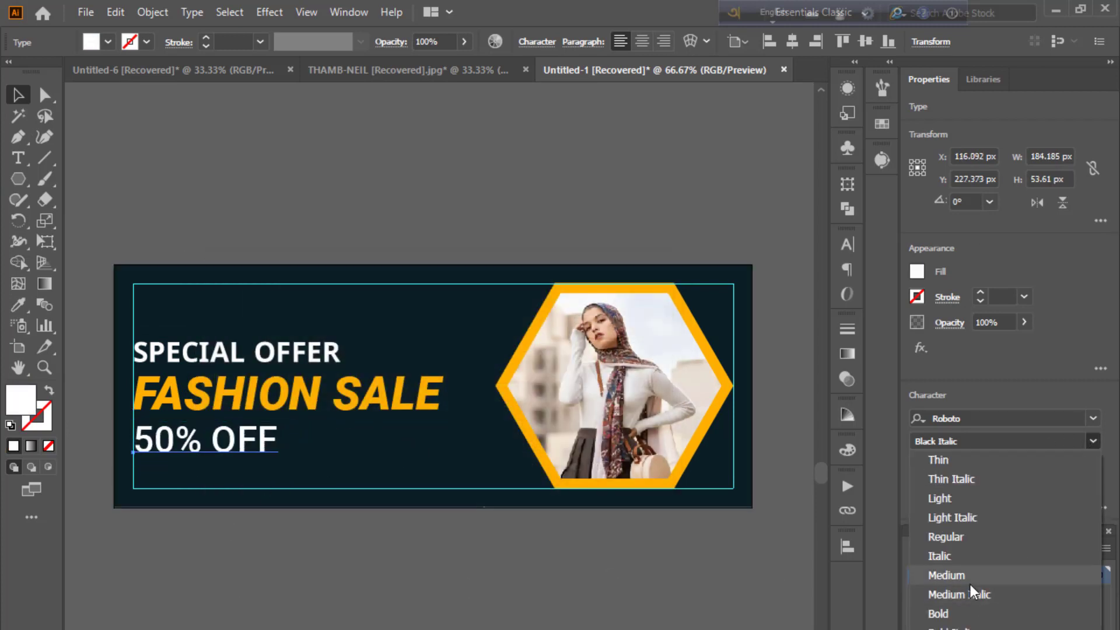
click(971, 583)
key(ctrl+shift+a)
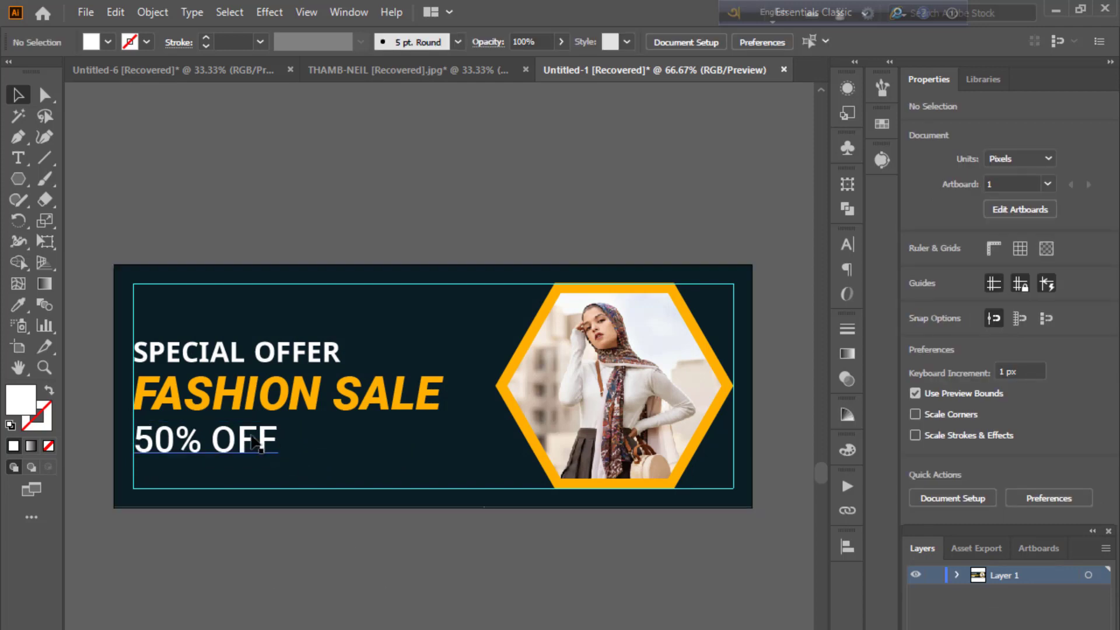
click(255, 444)
click(1099, 431)
click(1013, 525)
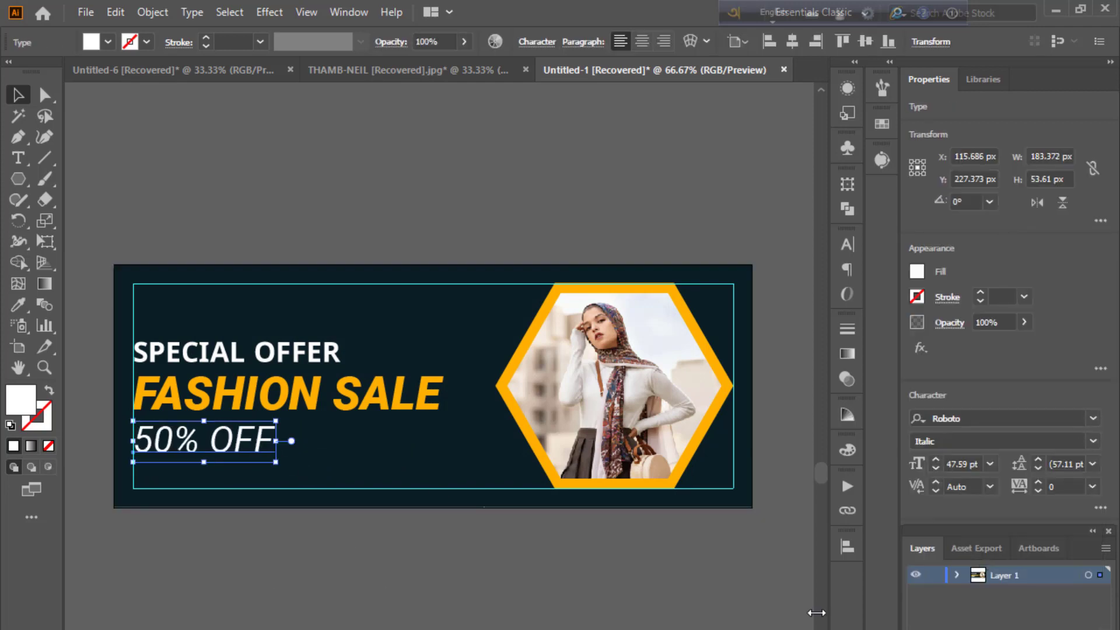
key(ctrl+shift+a)
click(236, 352)
Step: Italicise SPECIAL OFFER, group it with FASHION SALE and 50% OFF, and nudge the group up
click(1093, 441)
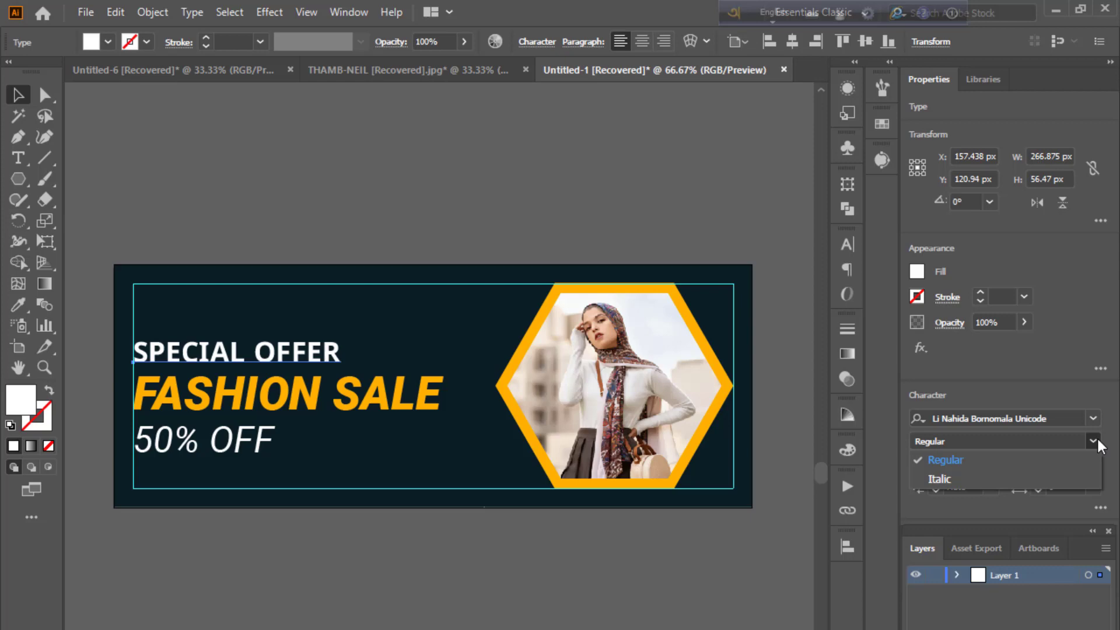
click(1009, 472)
key(ctrl+shift+a)
click(257, 446)
shift+click(292, 394)
shift+click(245, 351)
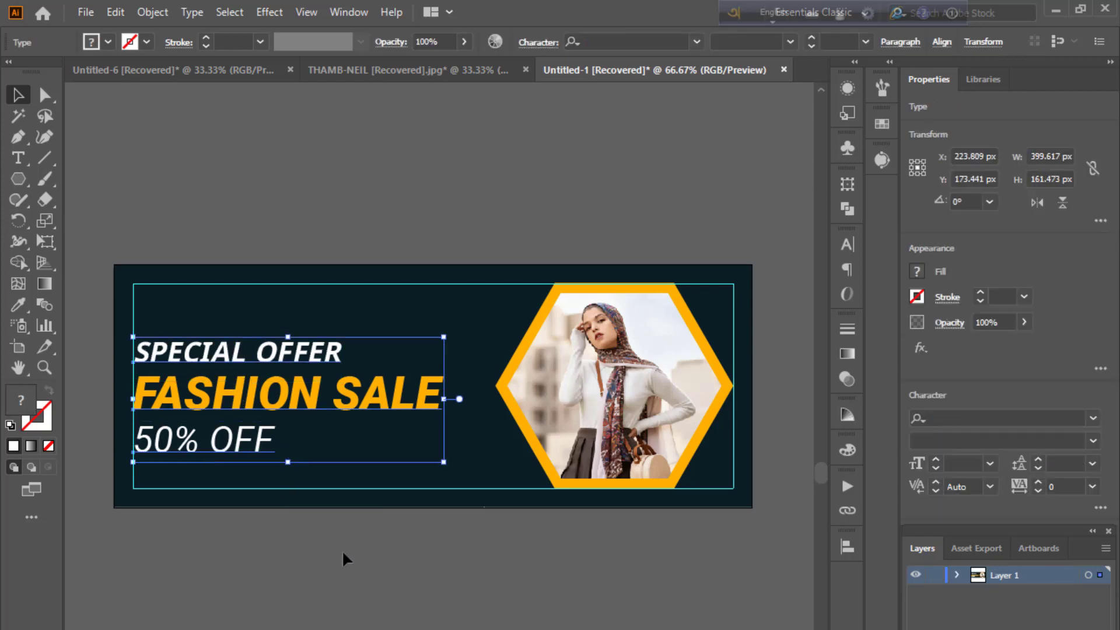
key(ctrl+g)
key(Up)
key(Up)
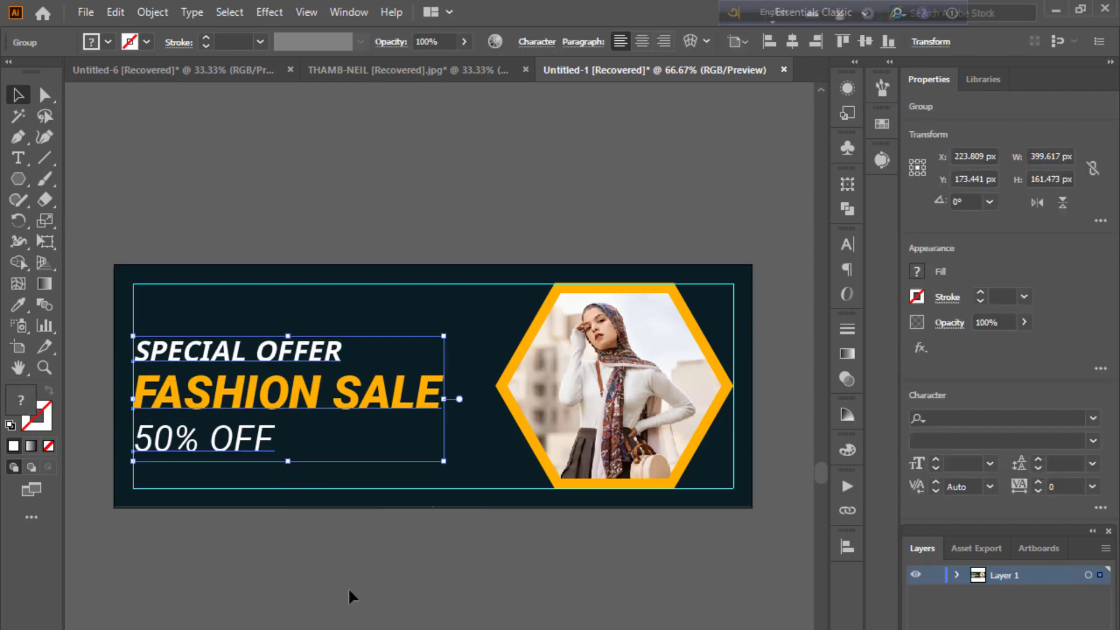
key(Up)
key(Up)
key(Up)
key(Up)
key(Up)
key(Up)
Step: Draw a rectangular bar at the banner's bottom-left, beneath the headline text
click(348, 586)
key(ctrl+1)
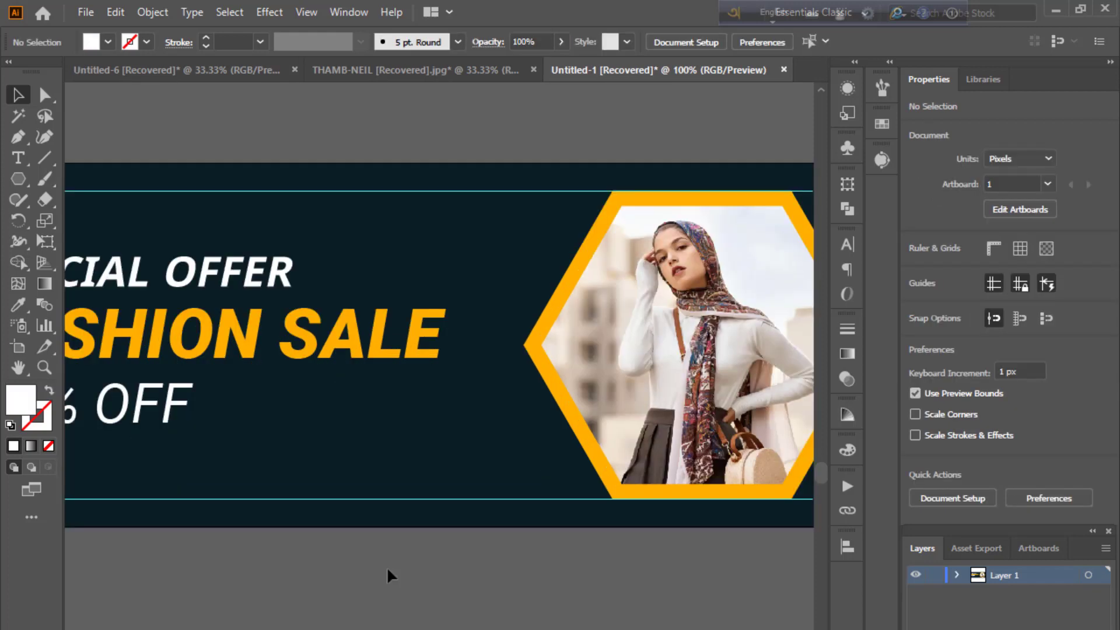
scroll(580, 431, left, 3)
right_click(18, 179)
click(99, 178)
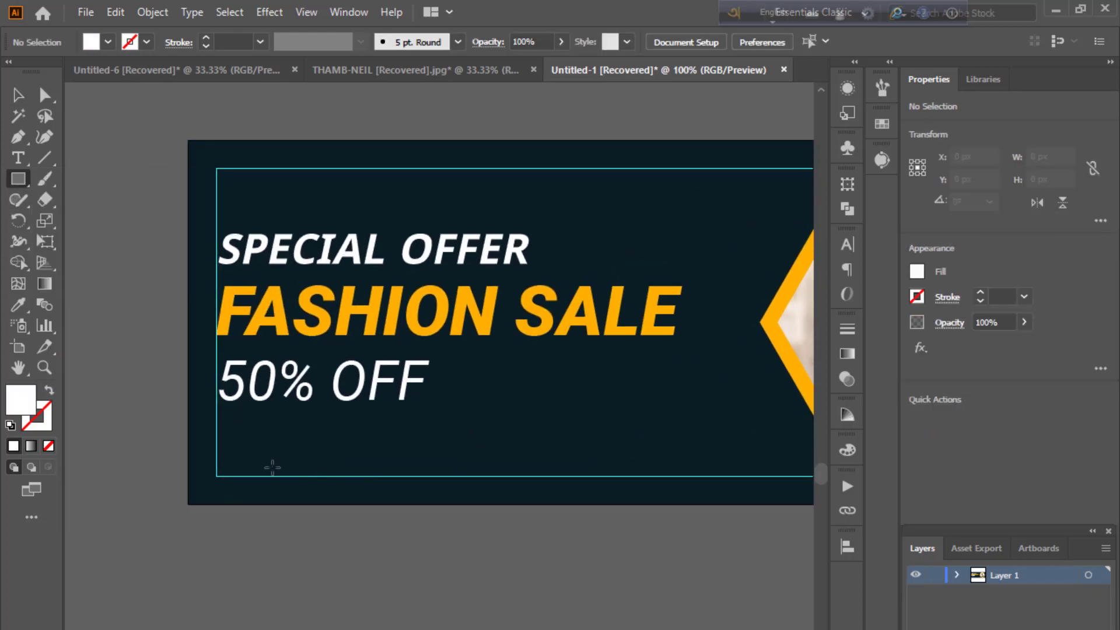
drag(216, 434, 443, 476)
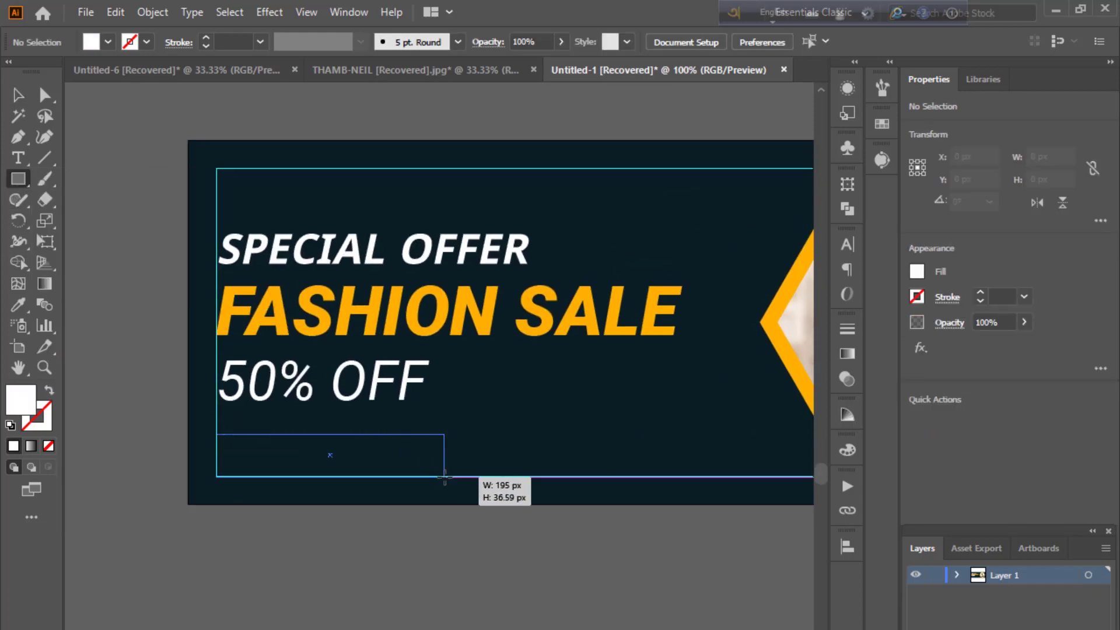
Step: Fill the bar with the orange and shift its corner anchors to slant it into a parallelogram
key(i)
click(777, 304)
click(45, 95)
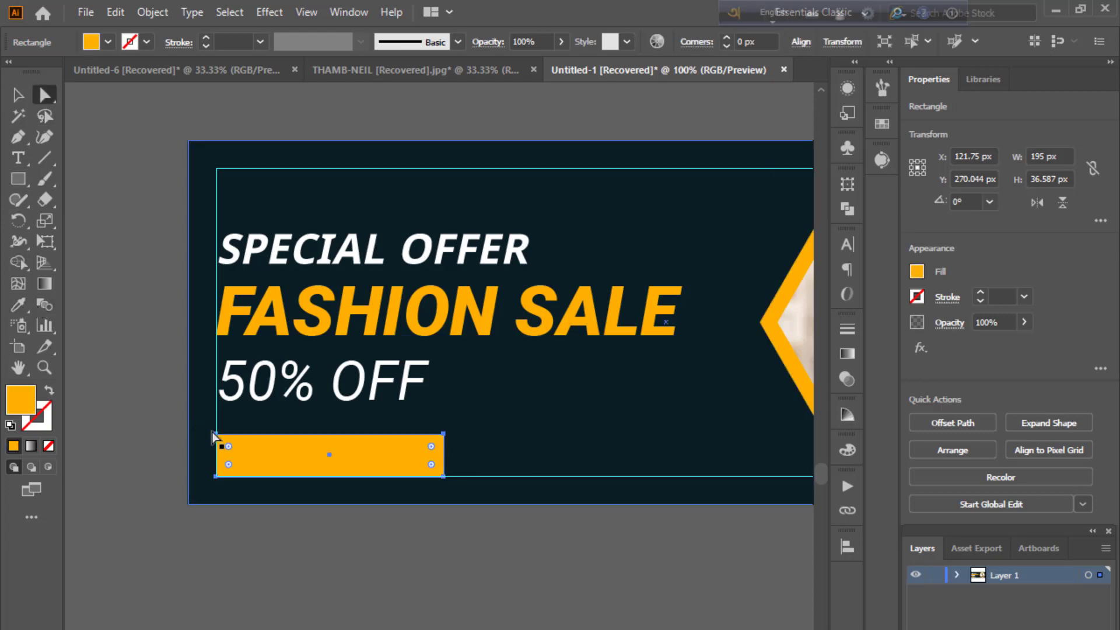
drag(217, 434, 232, 434)
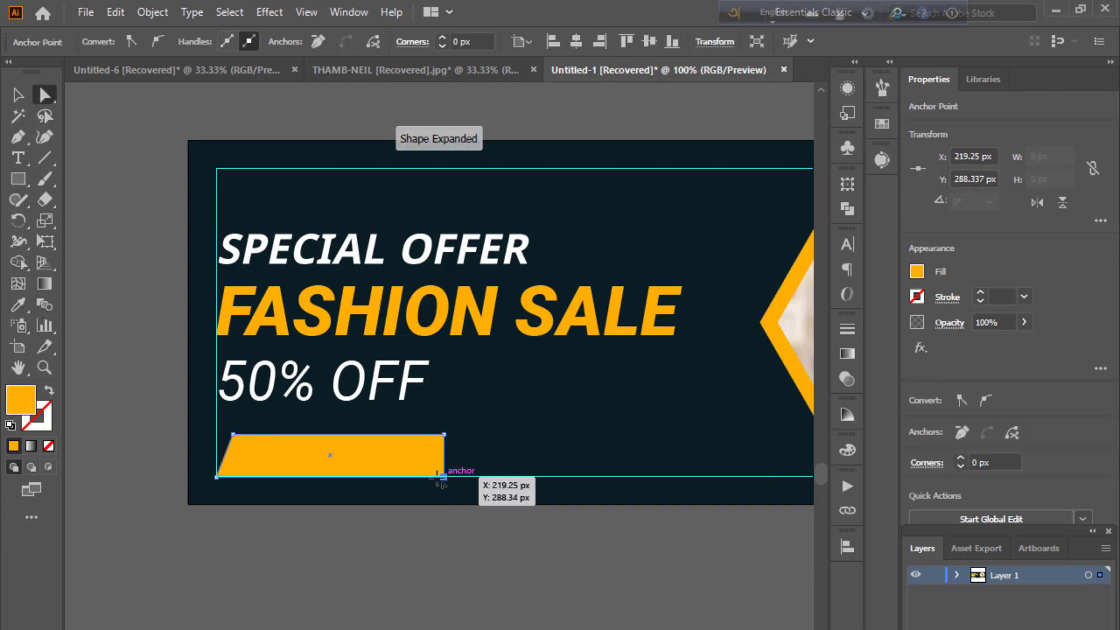
drag(443, 475, 425, 476)
click(117, 344)
Step: Type SHOP NOW near the bar and give it a white #ffffff fill
key(t)
click(265, 475)
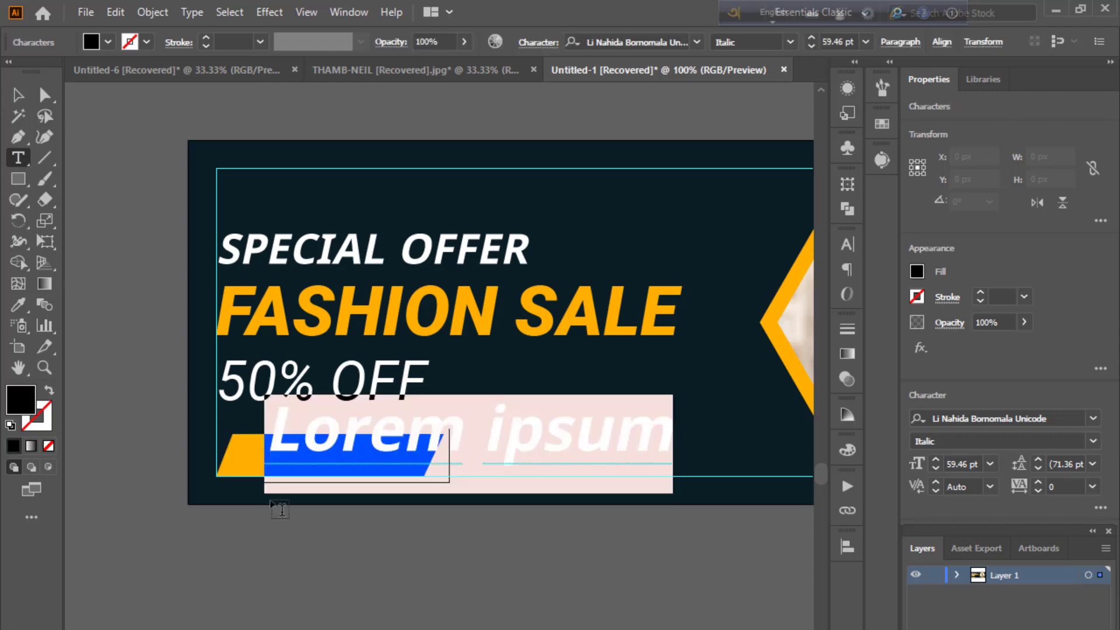
key(BackSpace)
text(S)
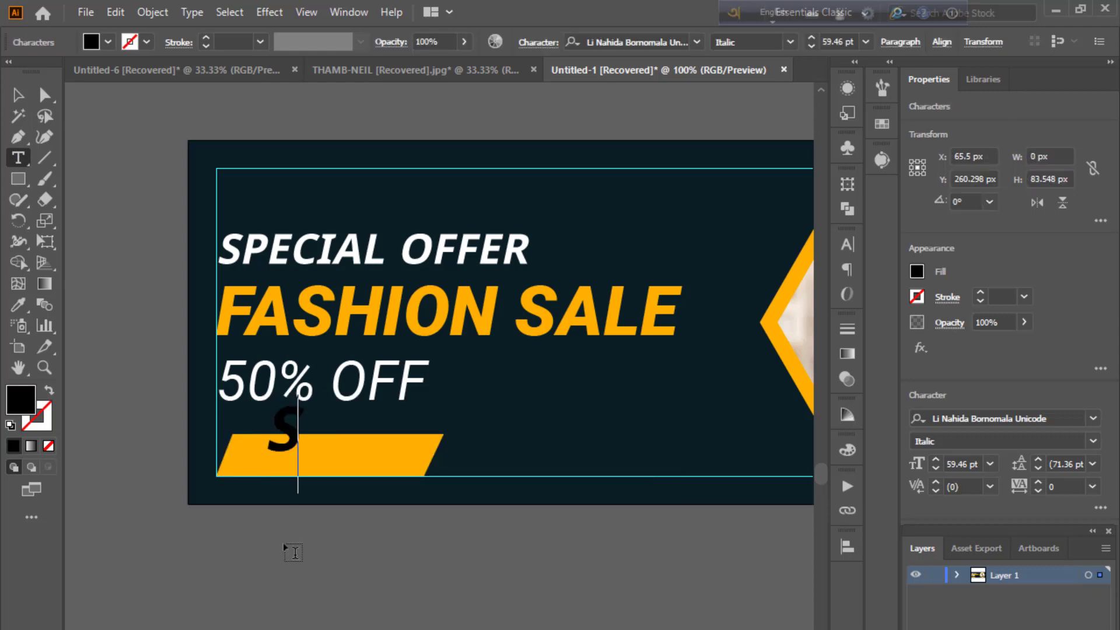
text(HOP NOW)
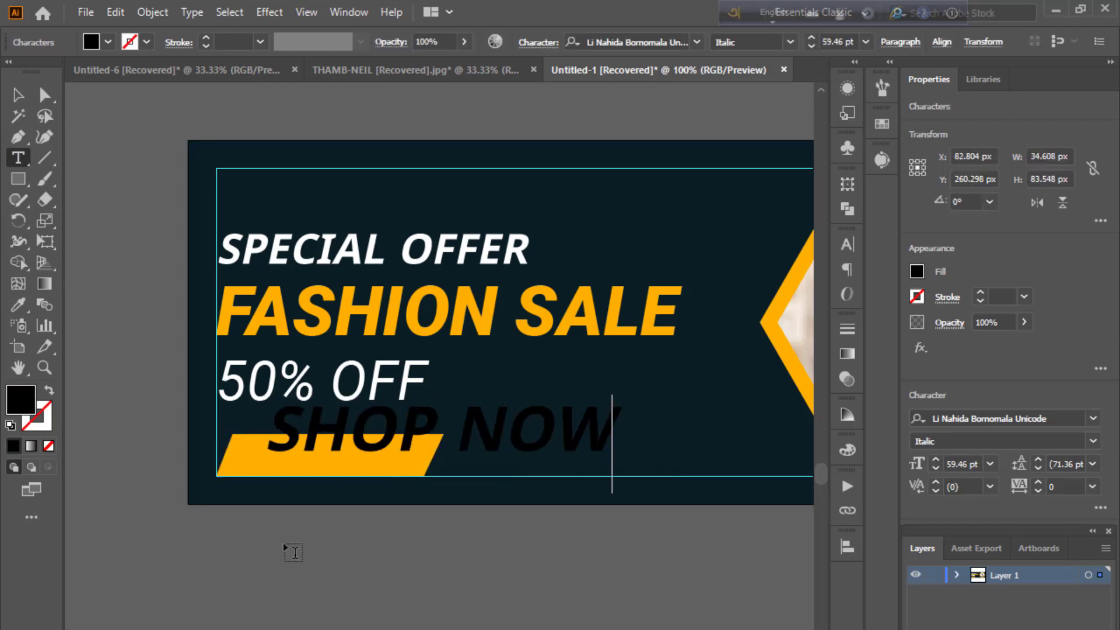
key(Escape)
double_click(17, 398)
text(ffffff)
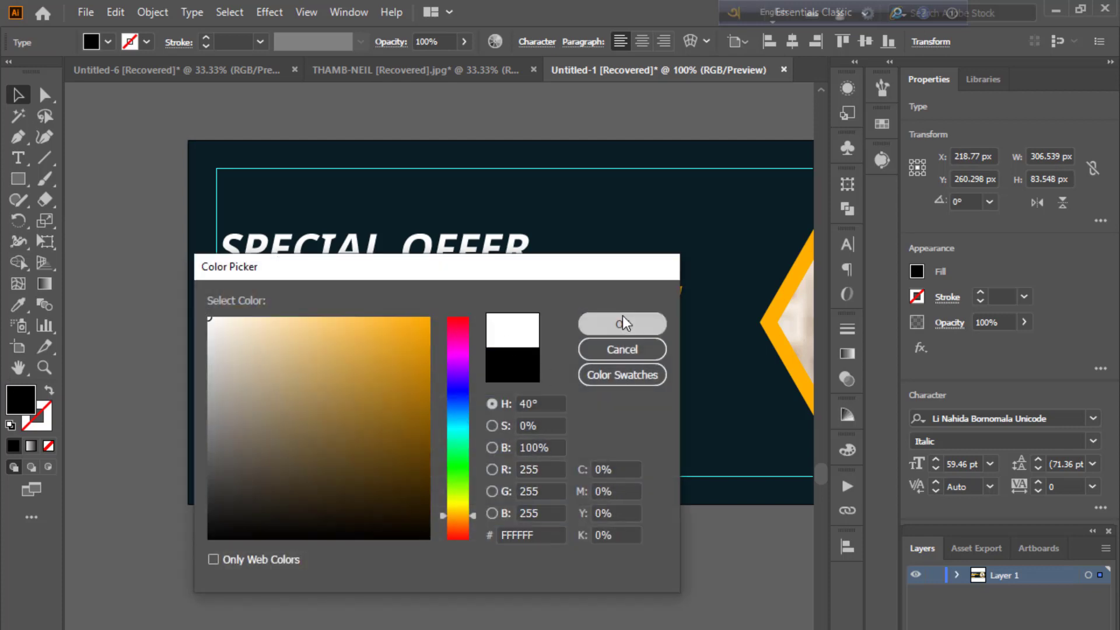
click(622, 324)
Step: Shrink SHOP NOW onto the orange bar and recolour it with the dark teal background
mouse_move(444, 418)
mouse_down()
mouse_move(443, 441)
mouse_move(340, 458)
mouse_up()
click(390, 596)
scroll(391, 596, right, 3)
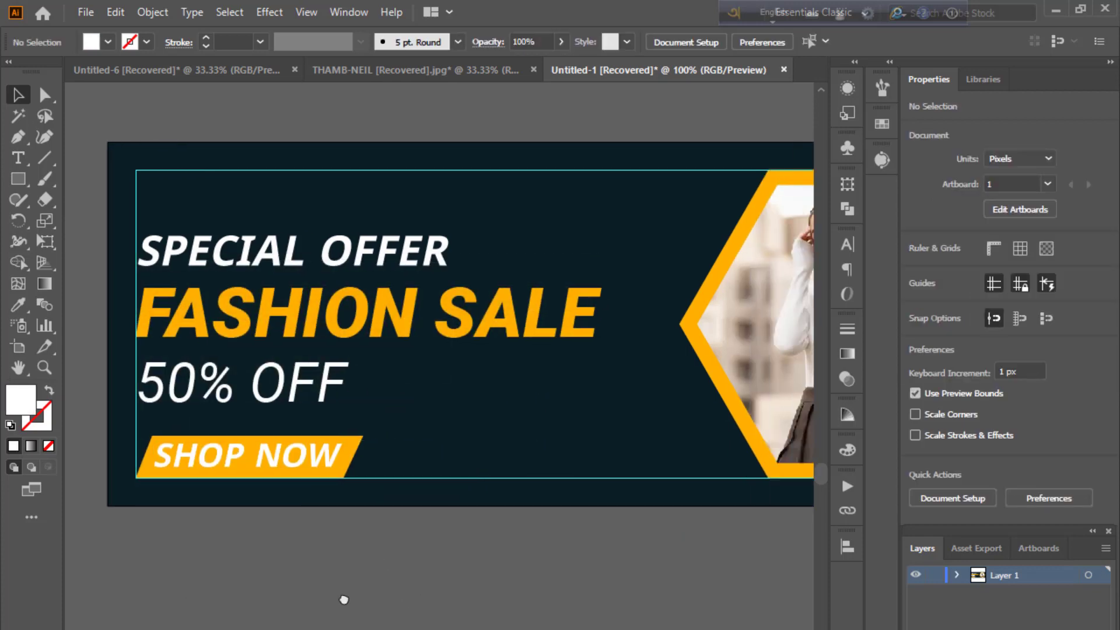
click(264, 461)
key(i)
click(105, 350)
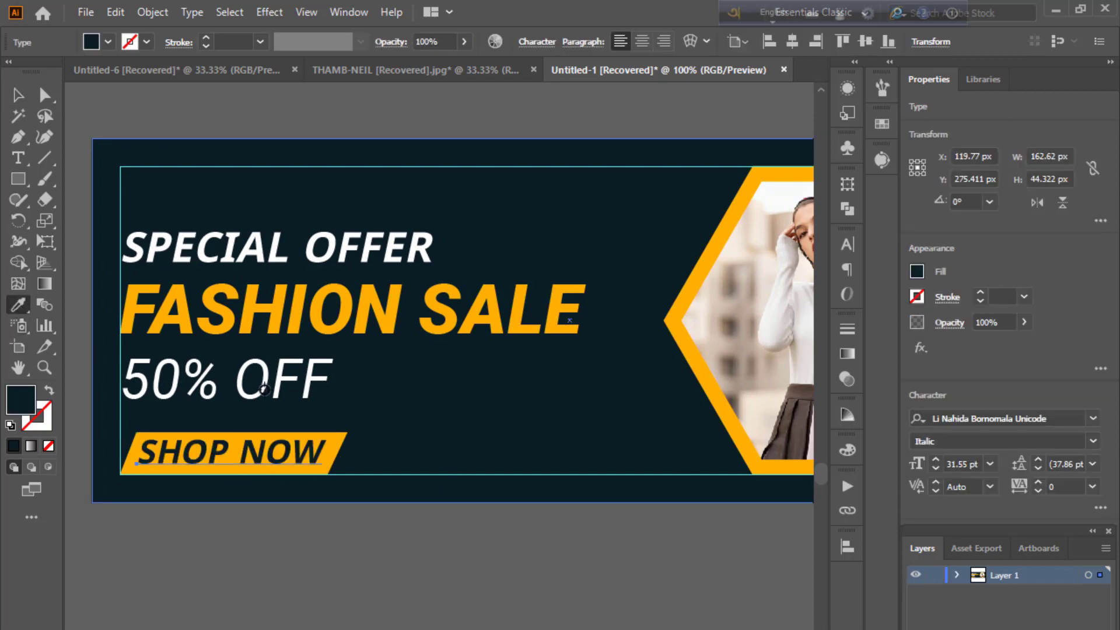
Step: Start a new 11 pt text line on the banner for the website URL
click(63, 231)
key(t)
click(400, 449)
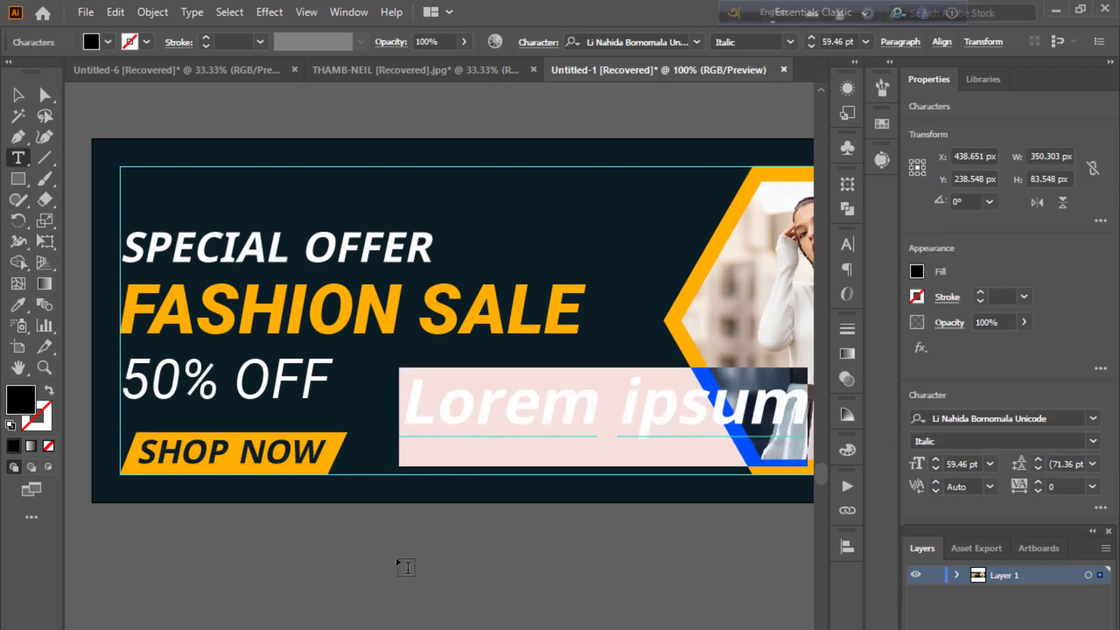
key(BackSpace)
click(990, 464)
click(1012, 606)
text(www.website.com)
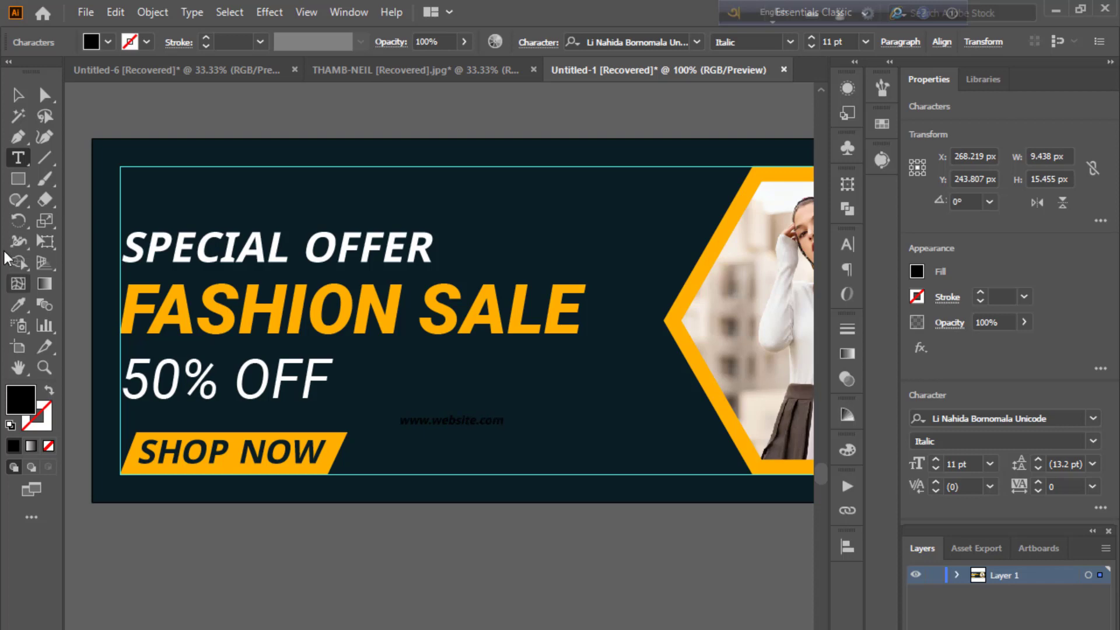
Step: Fill the website text white (#ffffff), enlarge it, and place it beside SHOP NOW
key(Escape)
double_click(20, 399)
text(ffffff)
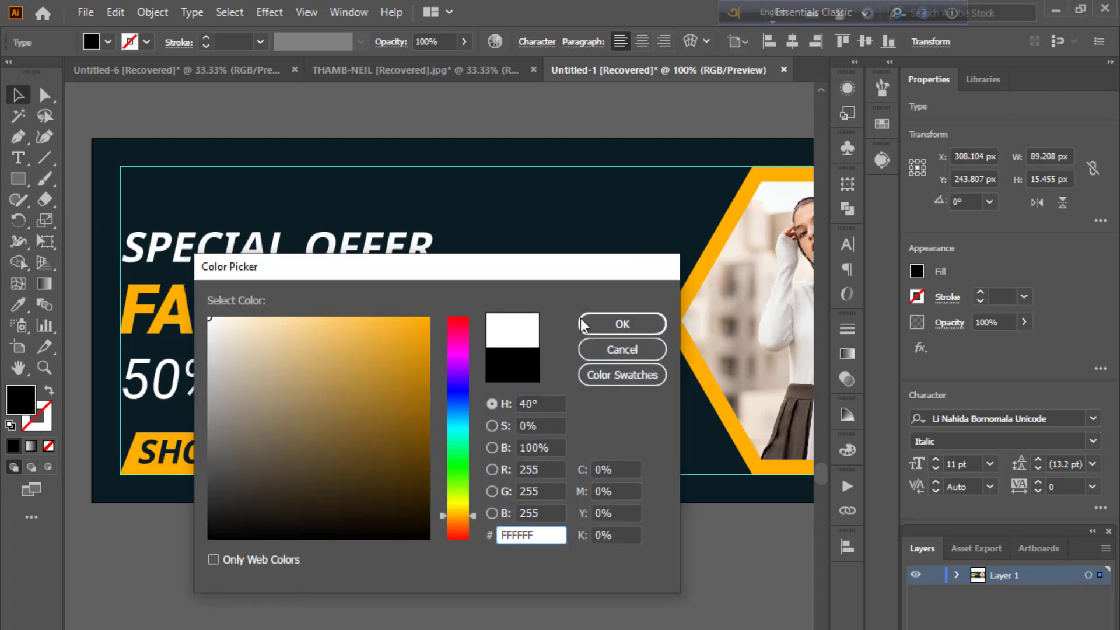
key(Return)
drag(511, 437, 647, 460)
drag(490, 450, 468, 464)
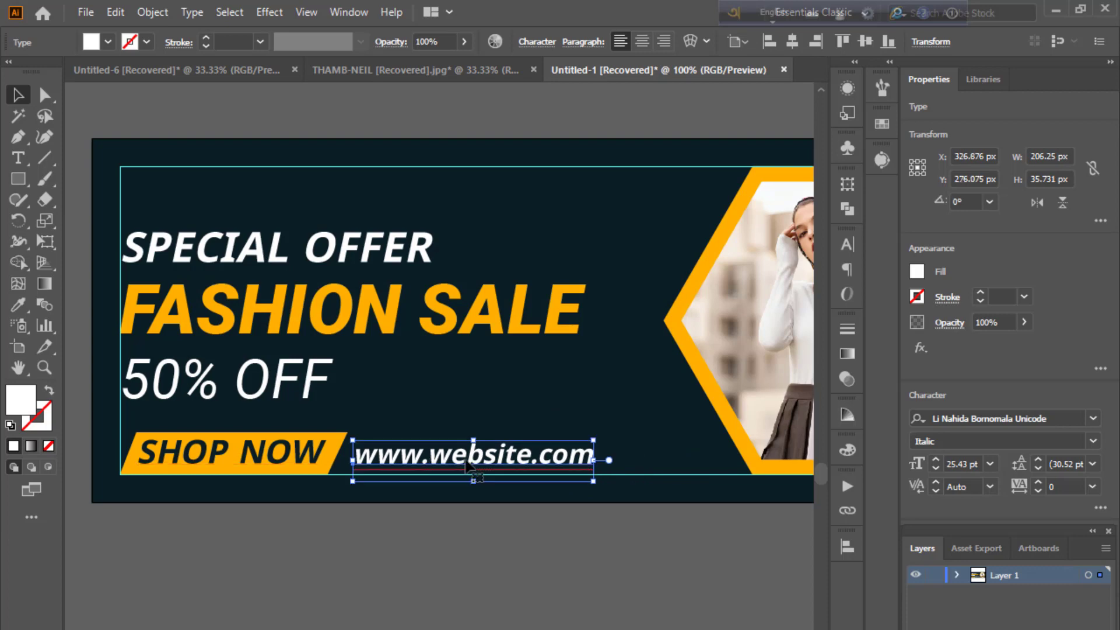
click(500, 540)
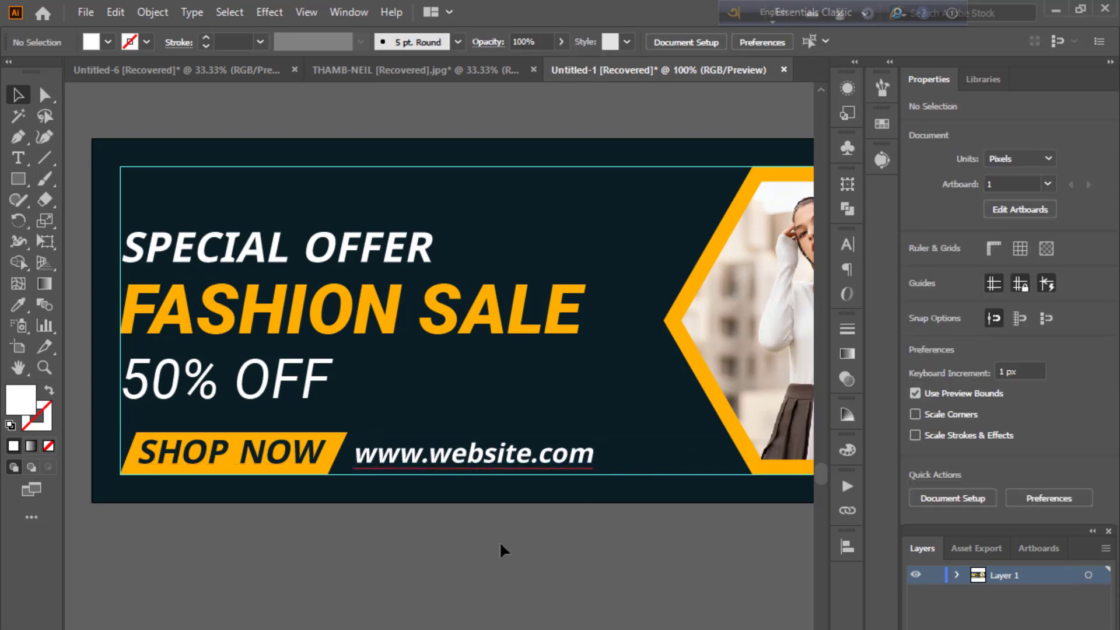
click(466, 454)
click(1093, 441)
click(1044, 479)
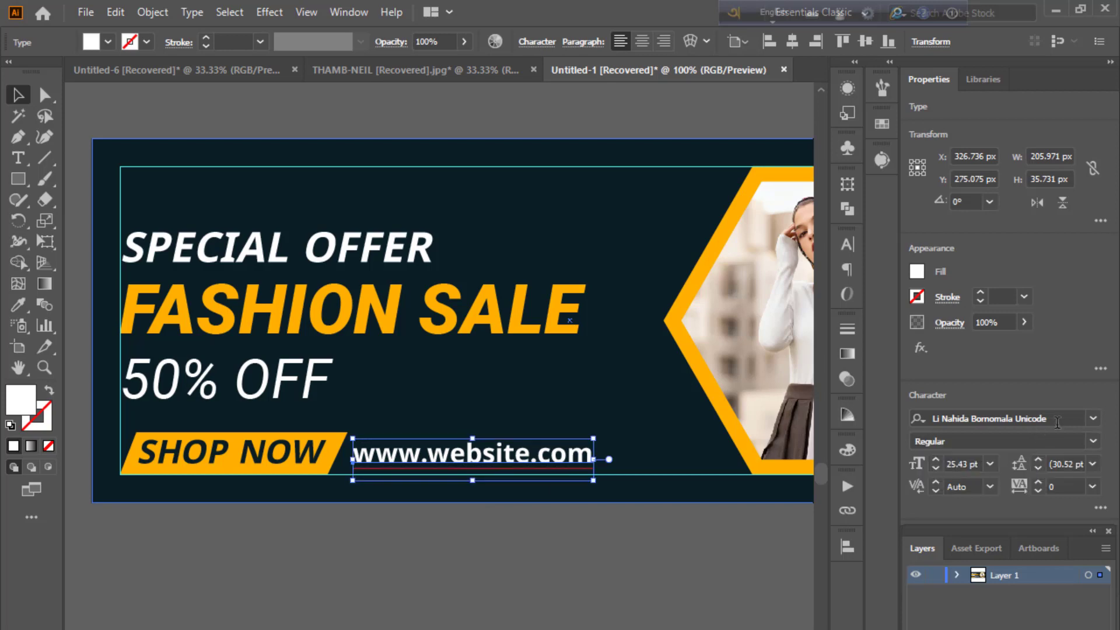
click(1056, 418)
text(roboto)
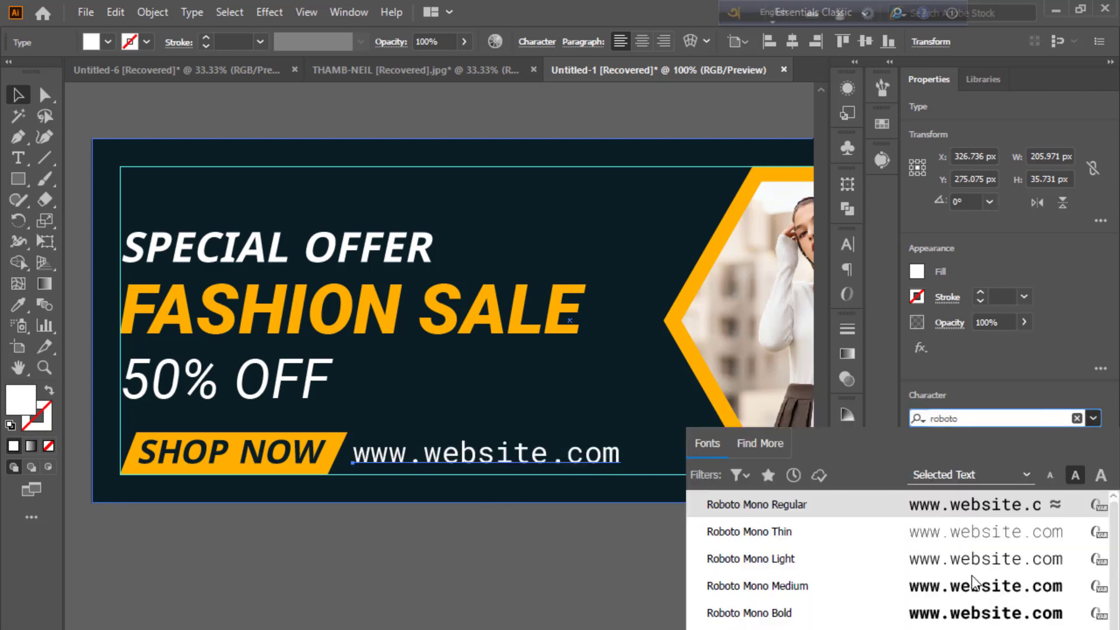
scroll(825, 583, down, 3)
click(523, 624)
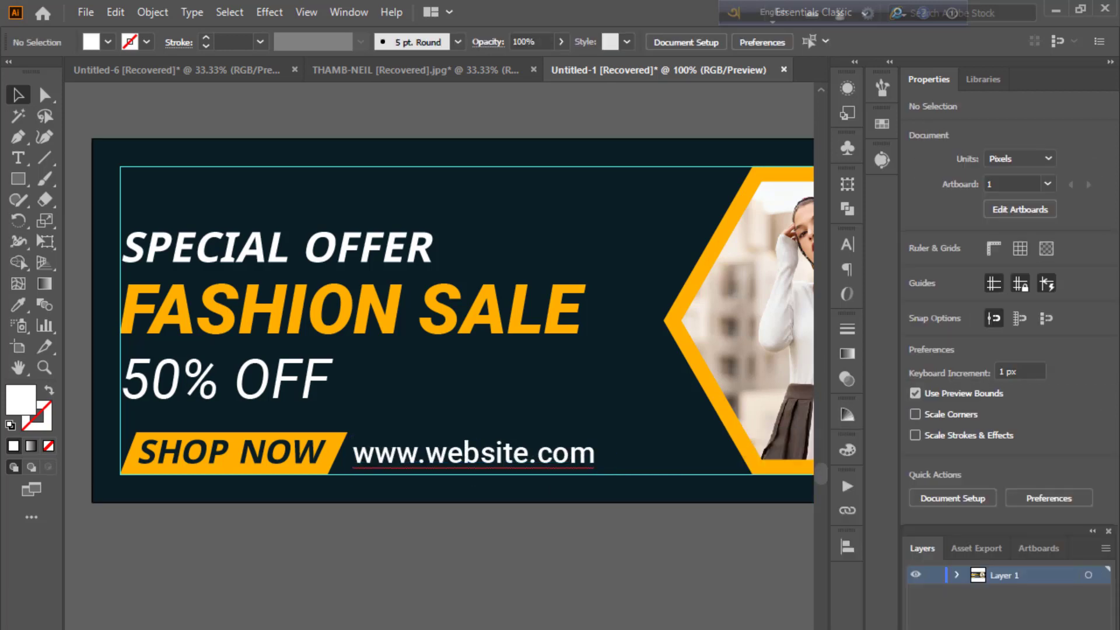
key(ctrl+minus)
key(ctrl+minus)
click(412, 463)
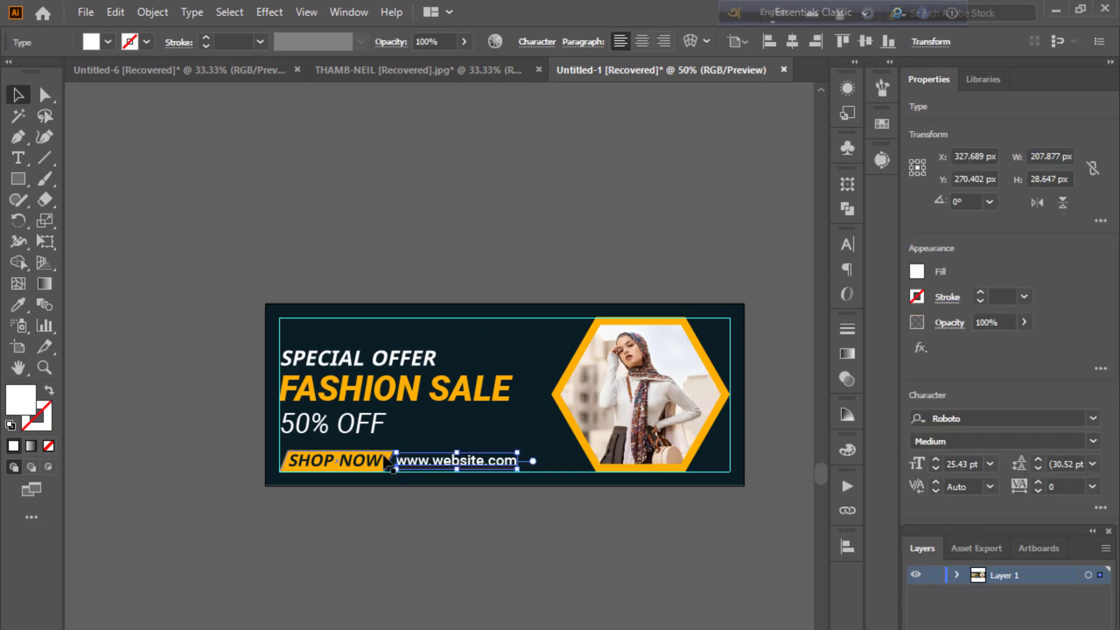
shift+click(373, 463)
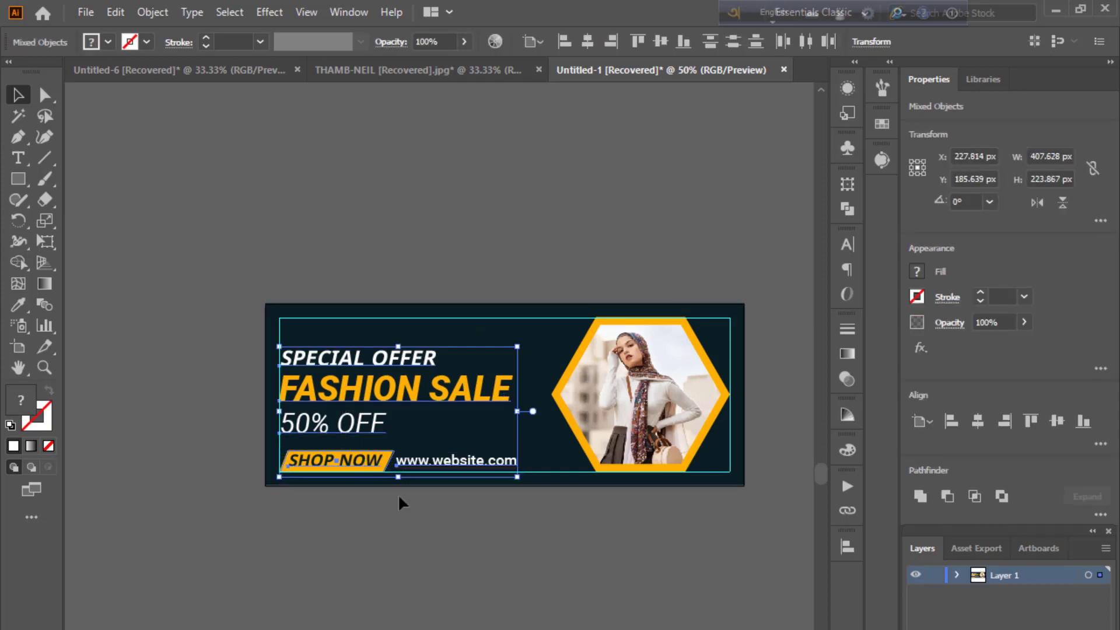
key(ctrl+g)
click(847, 546)
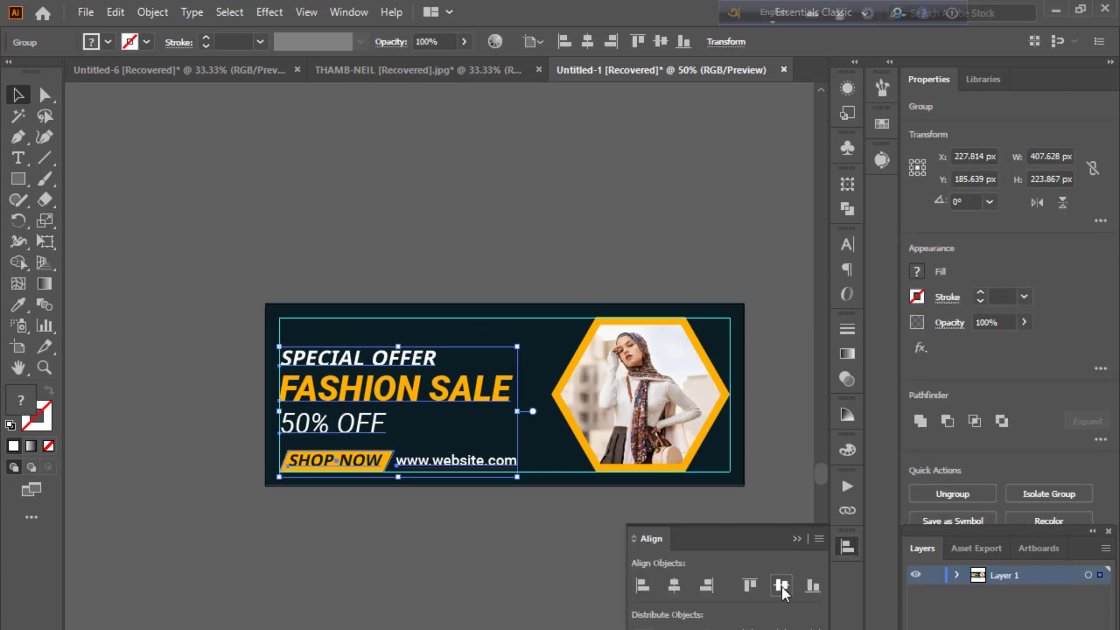
click(781, 585)
key(ctrl+shift+a)
click(796, 539)
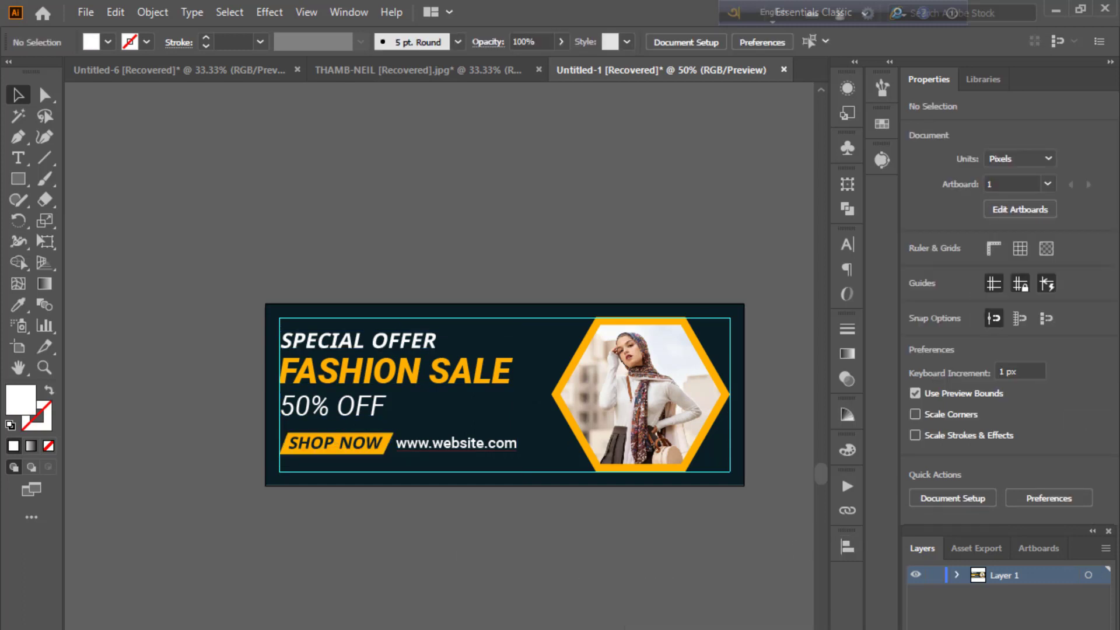